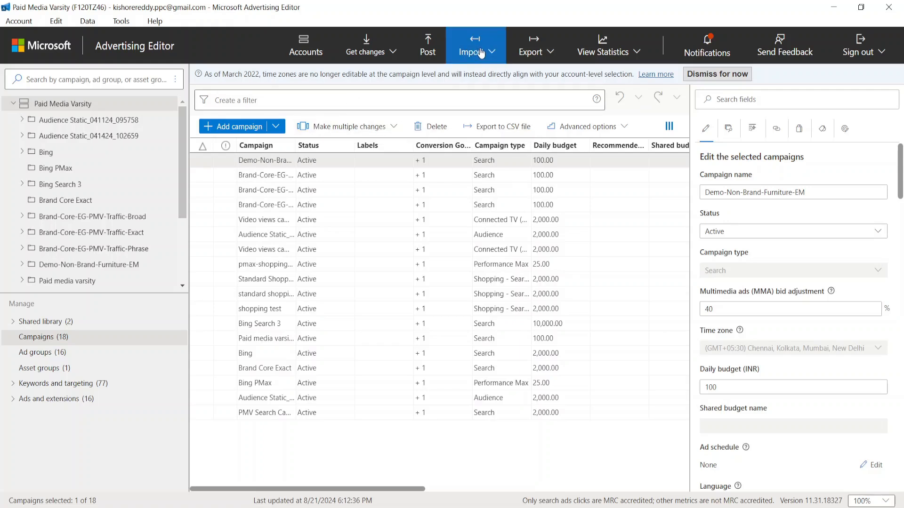
left_click(479, 52)
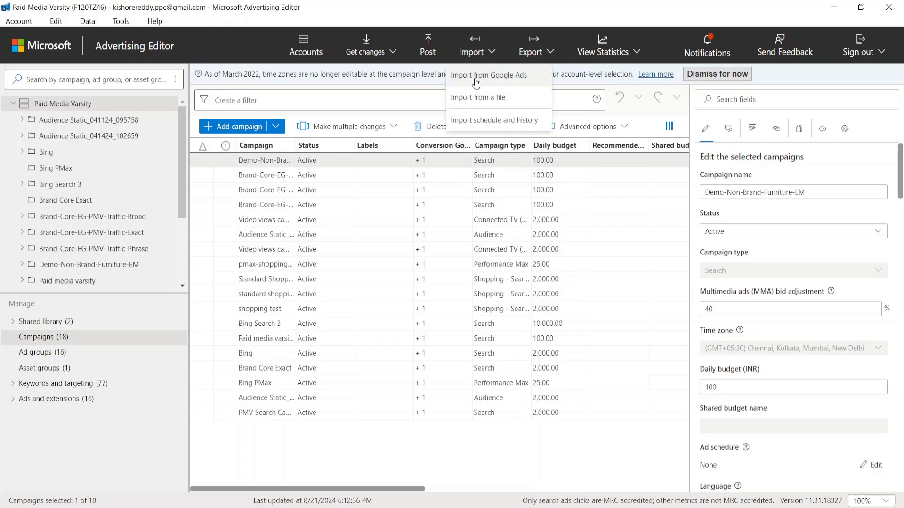
left_click(498, 85)
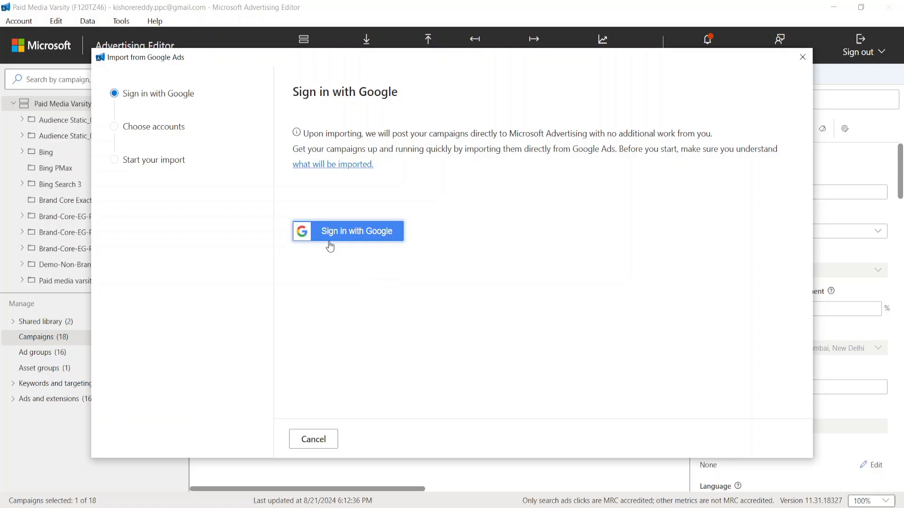
left_click(302, 230)
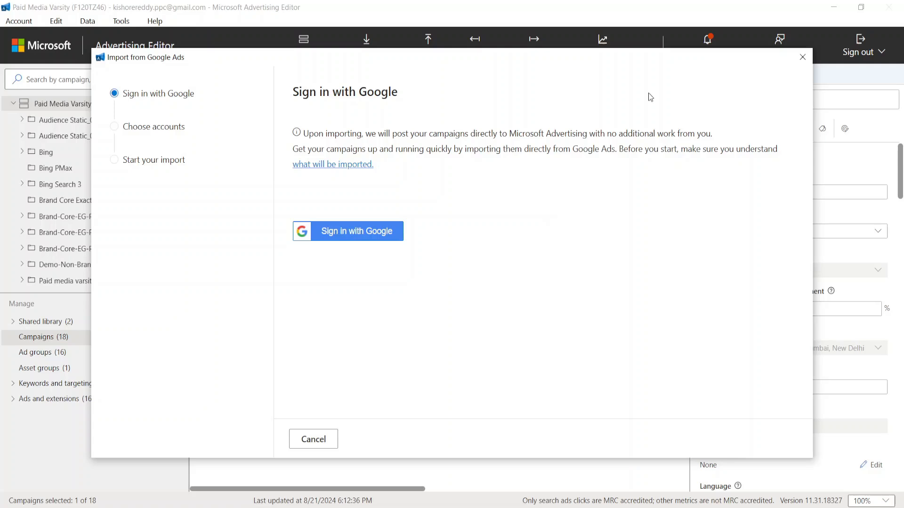
left_click(802, 57)
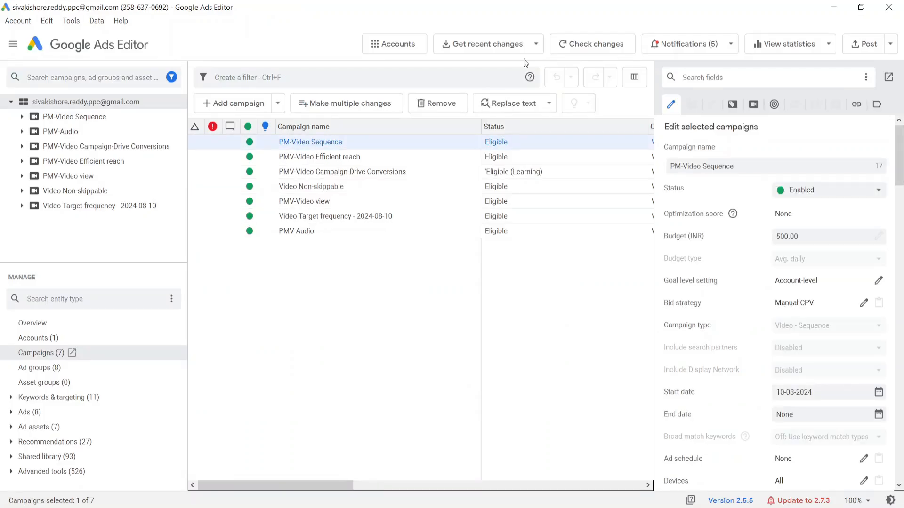
Step: Switch to Google Ads Editor and download recent changes with more data for all campaigns and all item types, then finish the change review
left_click(474, 41)
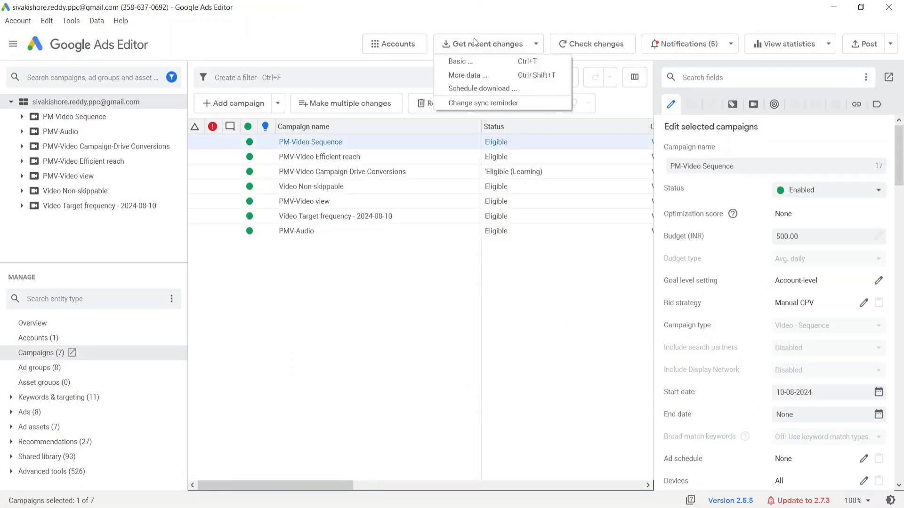
left_click(463, 76)
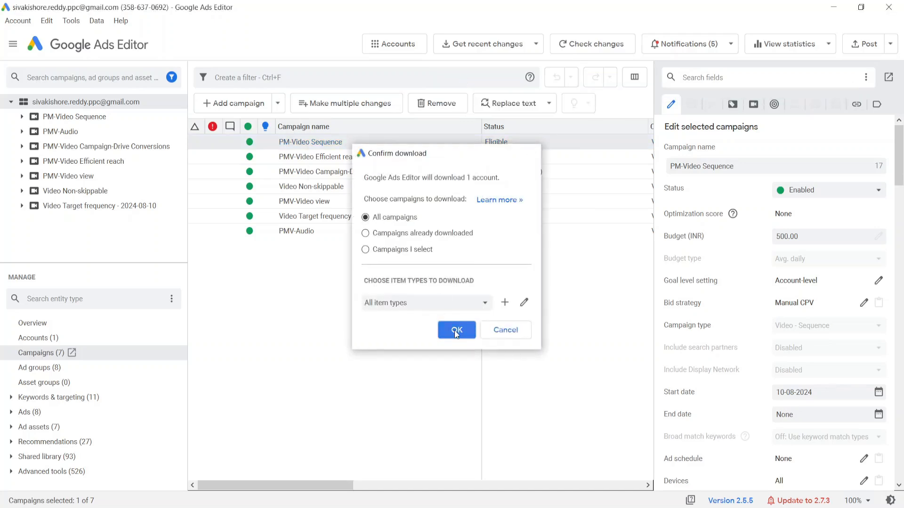
left_click(456, 331)
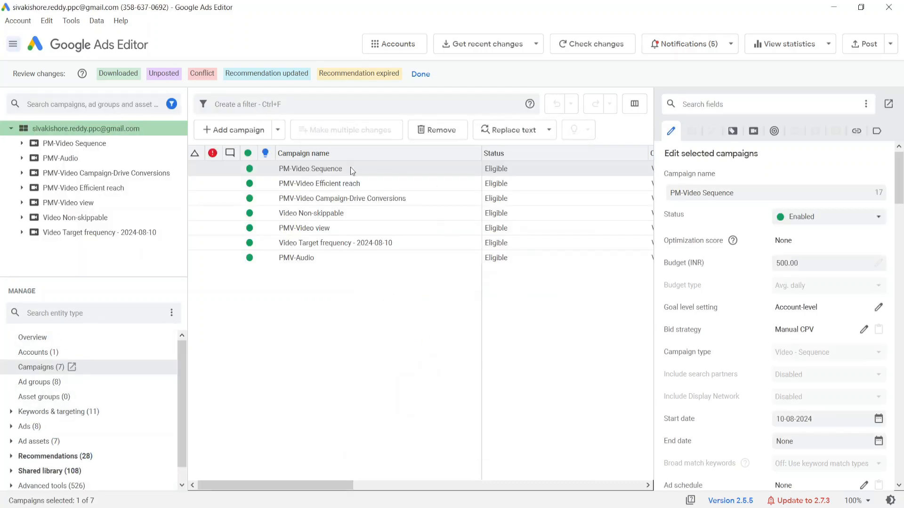
left_click(420, 74)
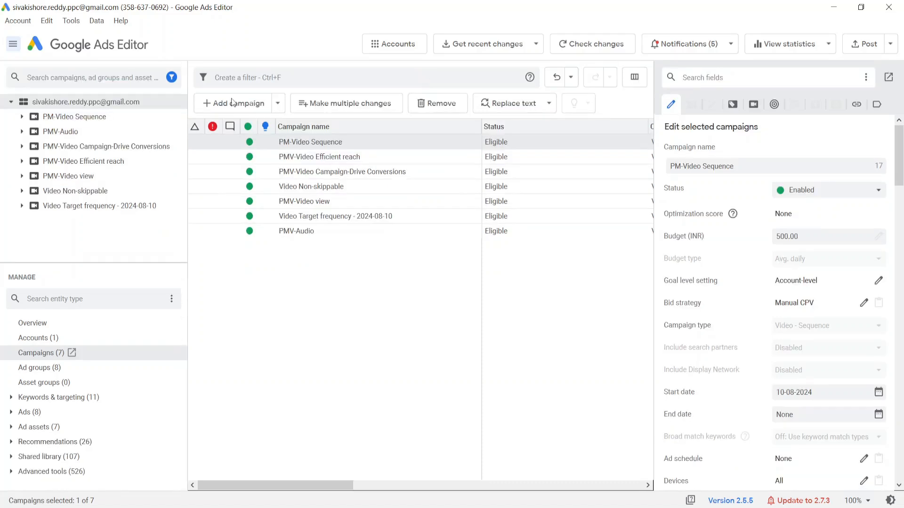
Step: Set the account tree filter to show campaigns of all types
left_click(172, 78)
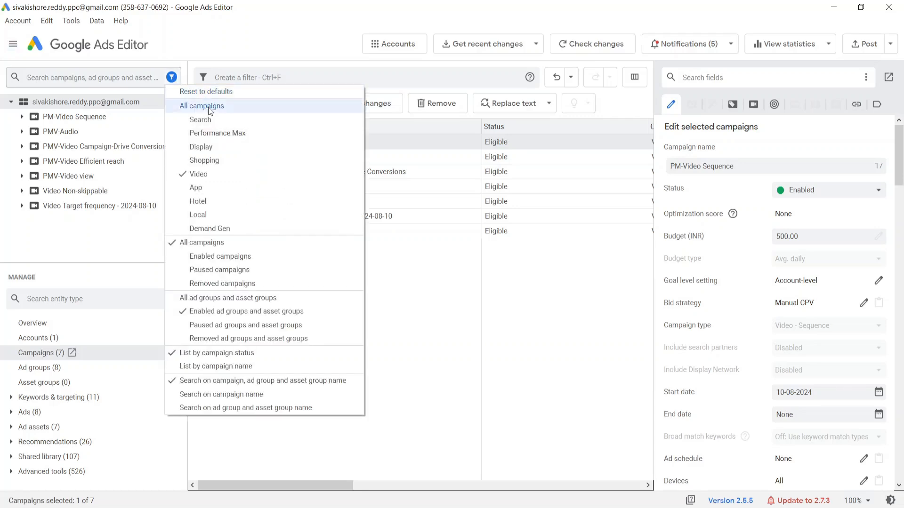
left_click(211, 107)
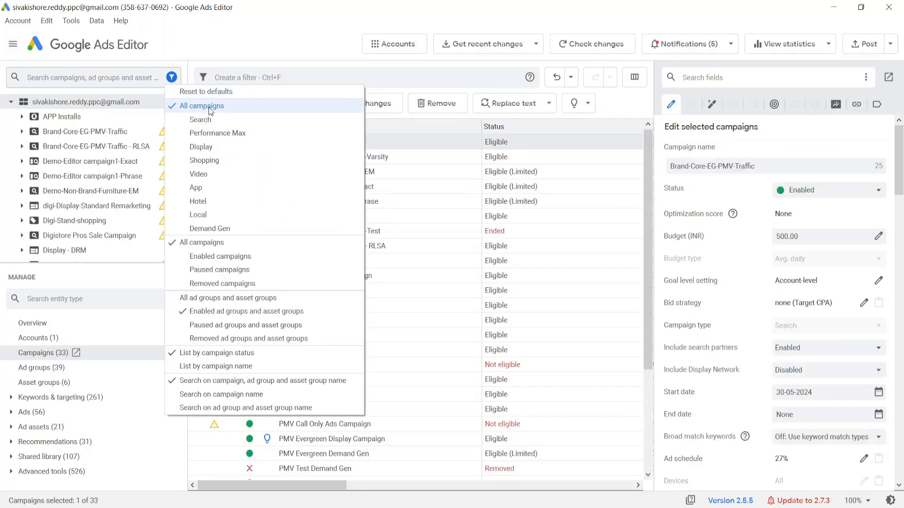
left_click(302, 53)
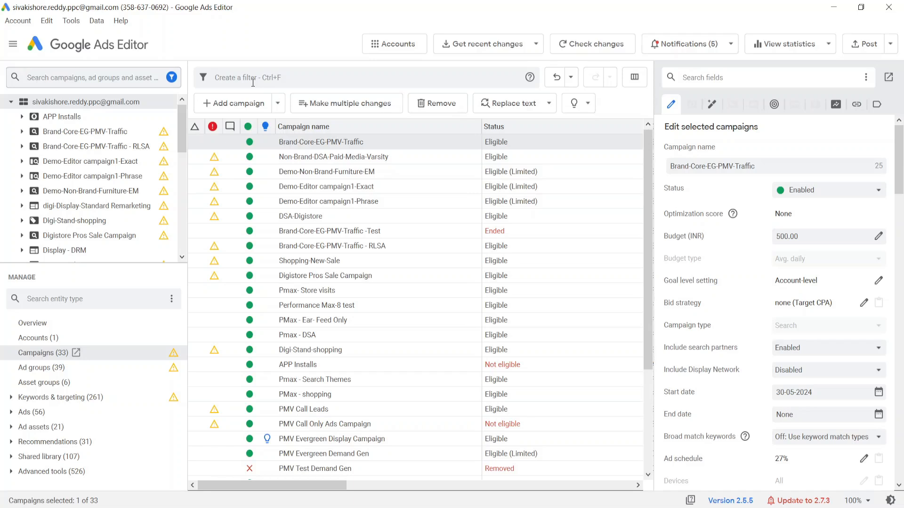
Step: Start an export of selected campaigns, ad groups and asset groups, choosing only the Brand-Core-EG-PMV-Traffic campaign
left_click(18, 22)
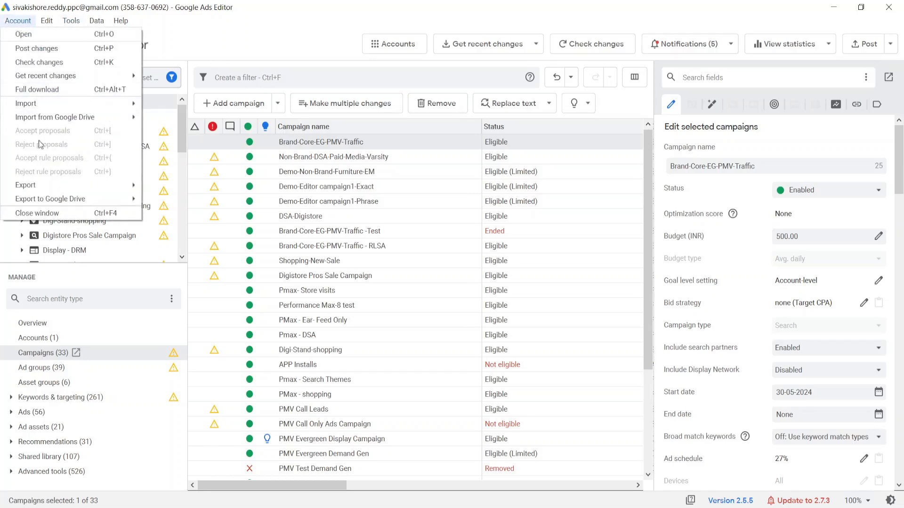
mouse_move(43, 190)
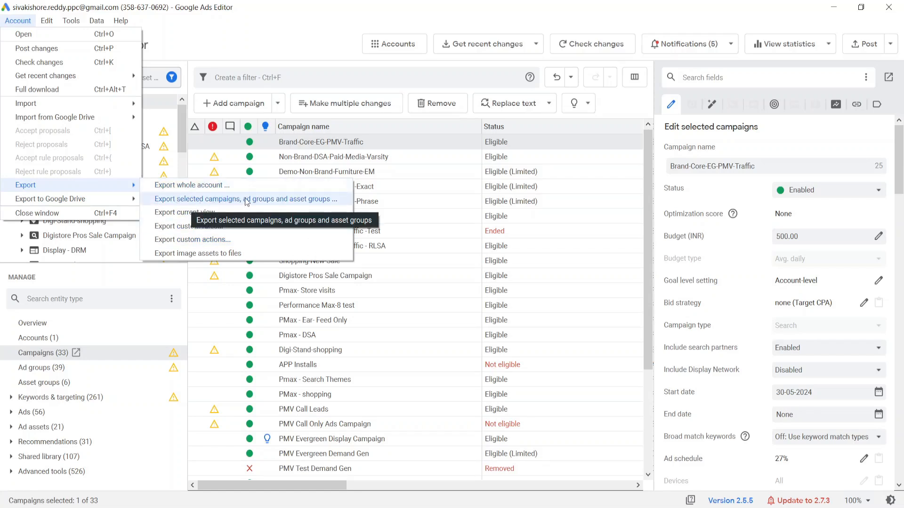
left_click(286, 204)
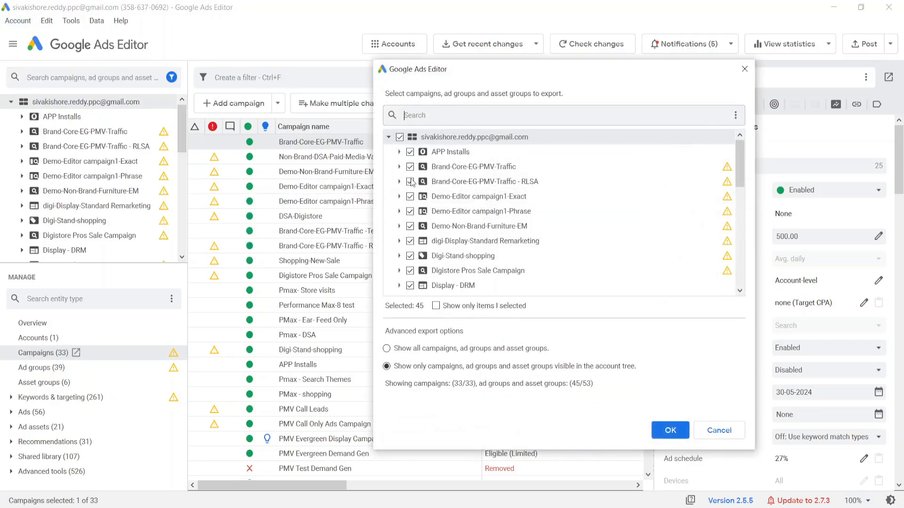
scroll(411, 212, "down", 10)
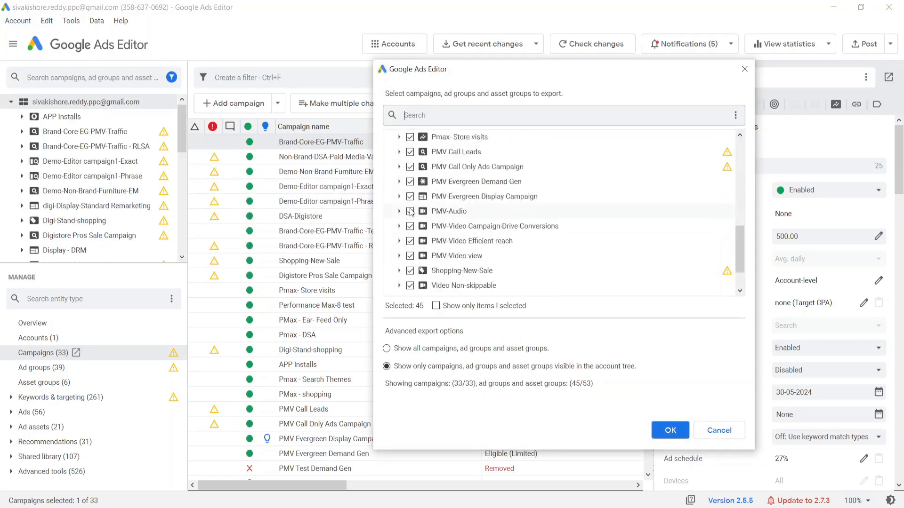
scroll(411, 212, "up", 10)
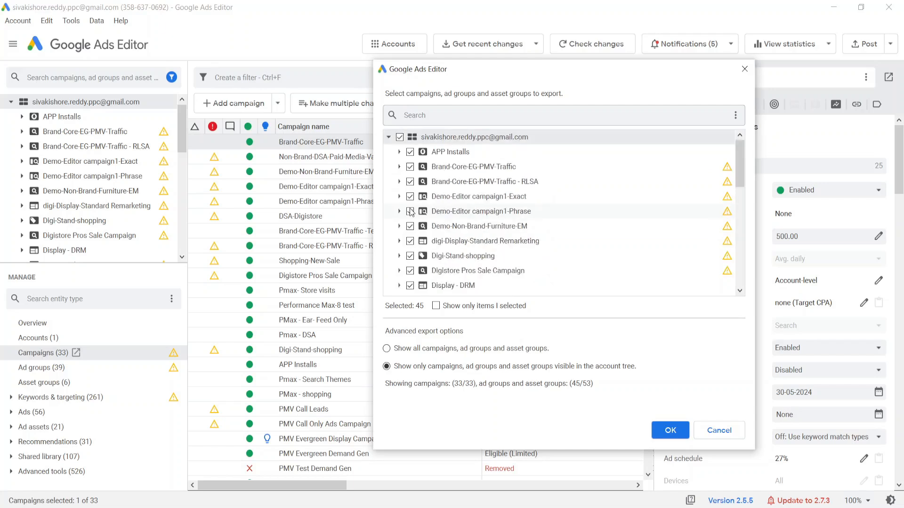
left_click(402, 139)
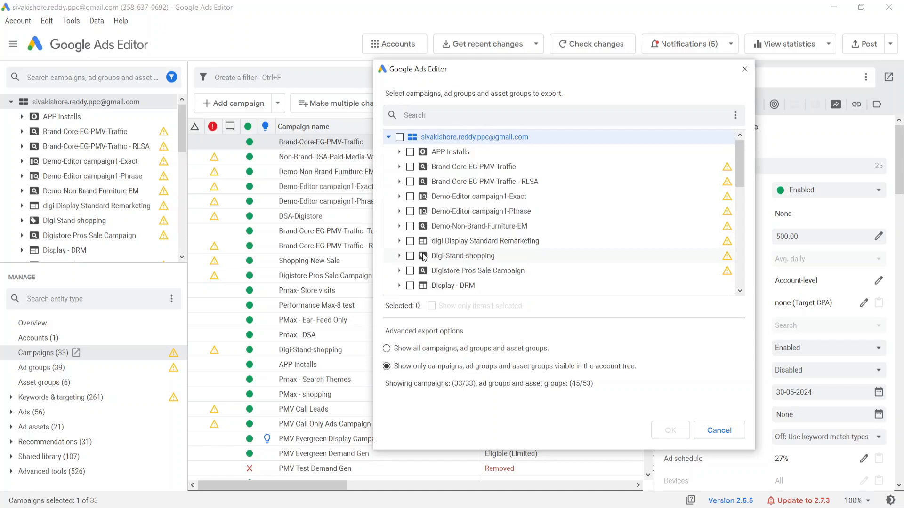
scroll(423, 257, "down", 3)
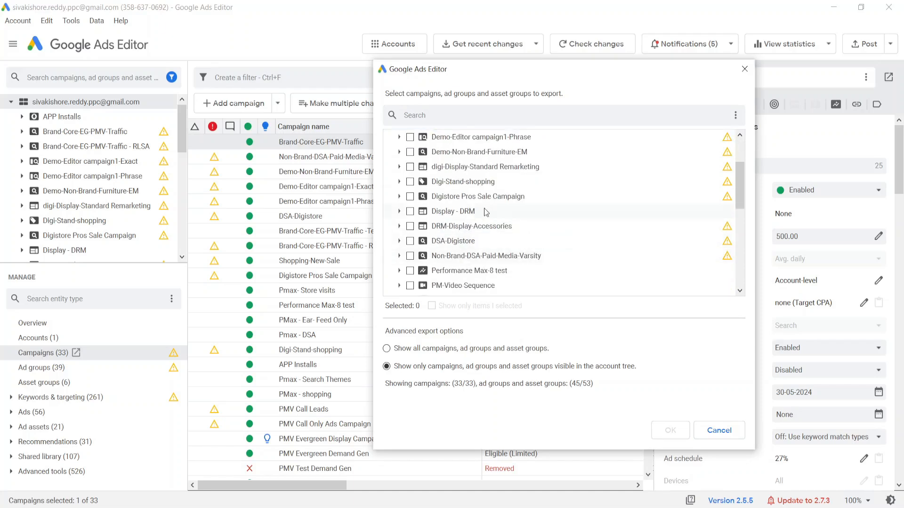
scroll(520, 185, "up", 3)
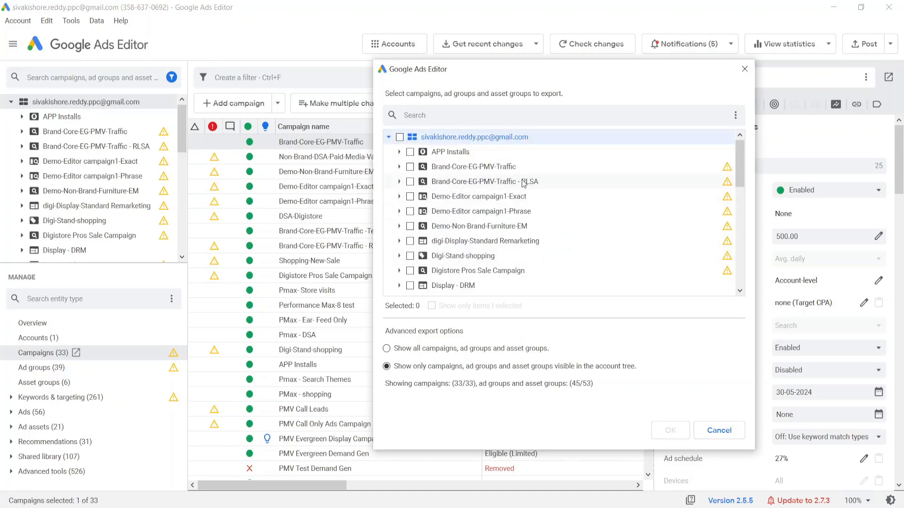
left_click(410, 167)
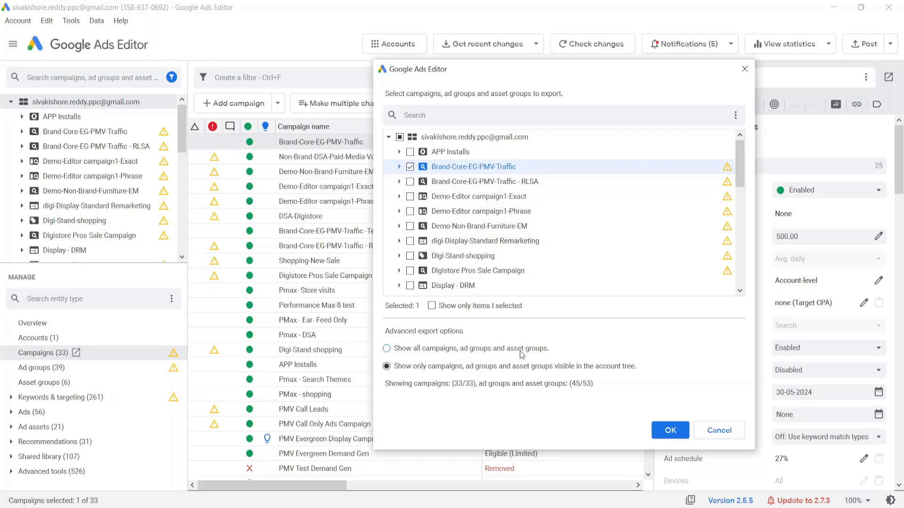
Step: Set the export to show all campaigns, ad groups and asset groups, and reselect only Brand-Core-EG-PMV-Traffic
left_click(387, 348)
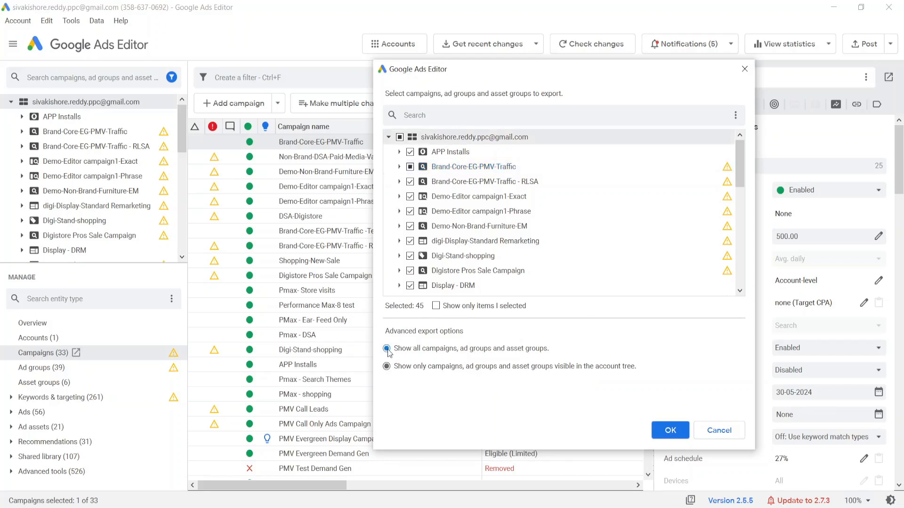
scroll(455, 225, "down", 10)
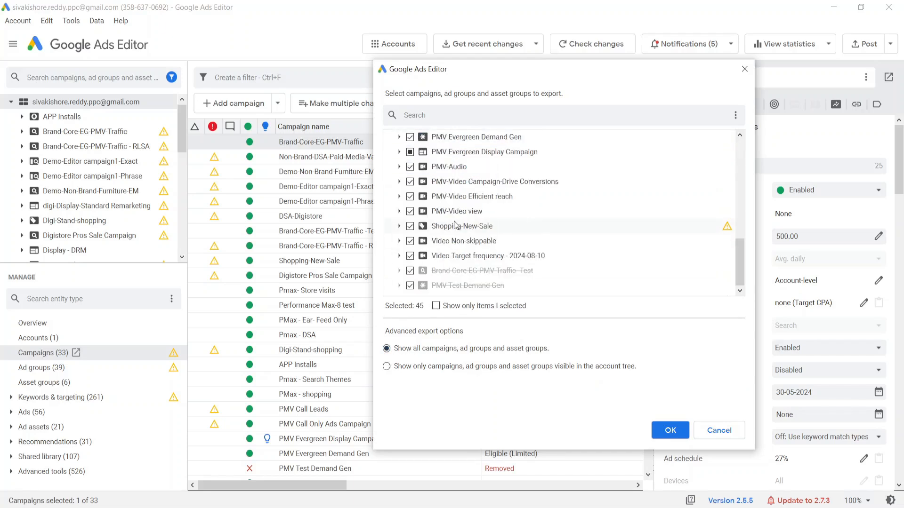
scroll(455, 225, "up", 10)
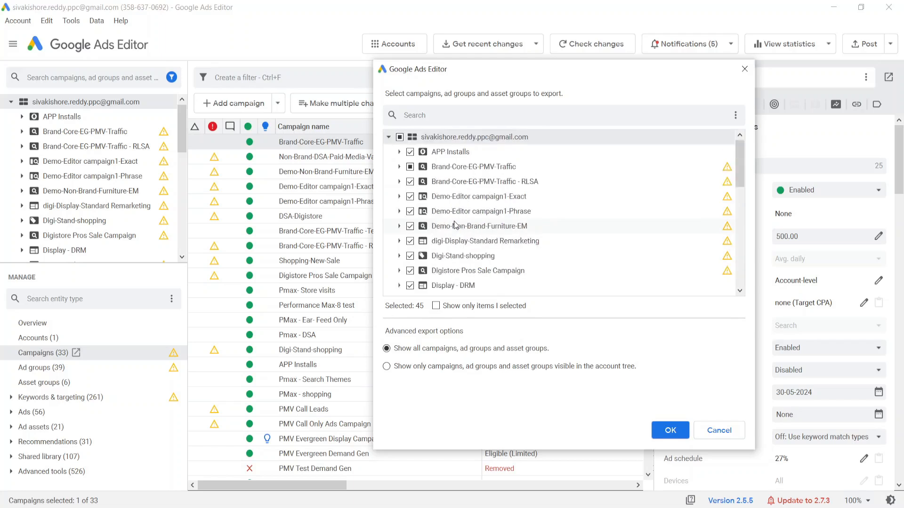
left_click(400, 137)
left_click(400, 137)
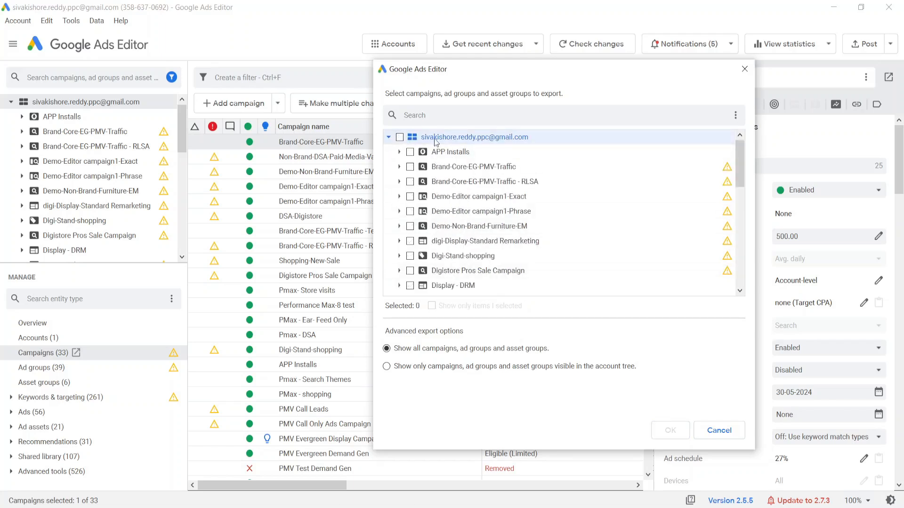
left_click(410, 168)
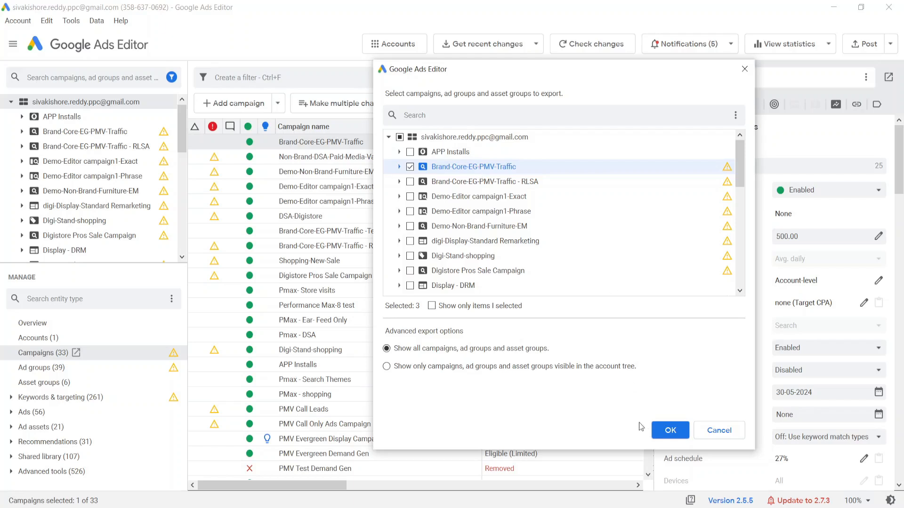
Step: Confirm the export selection and save it as a CSV file in the Downloads folder under the suggested name
left_click(670, 430)
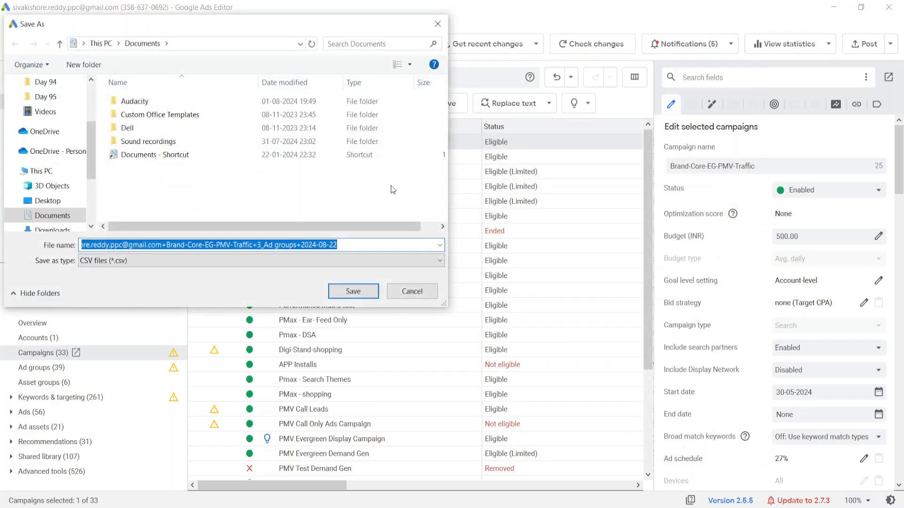
scroll(70, 128, "up", 3)
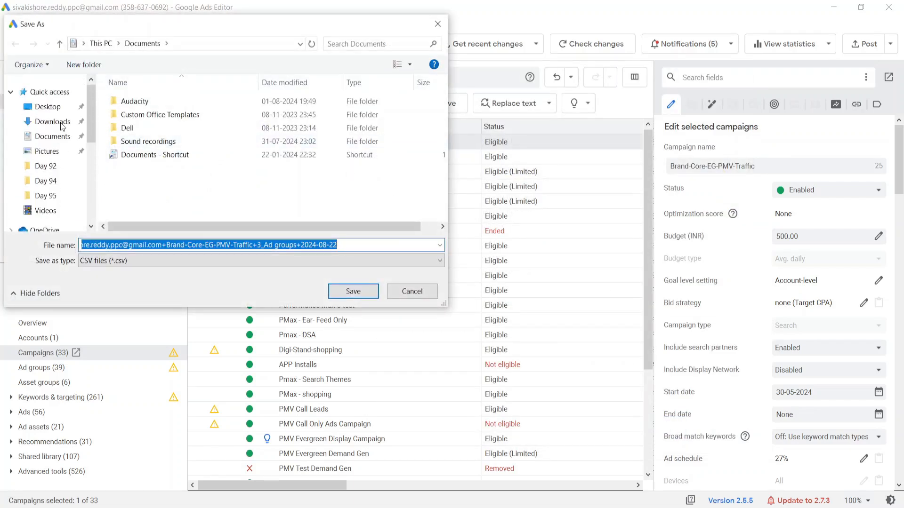
left_click(47, 123)
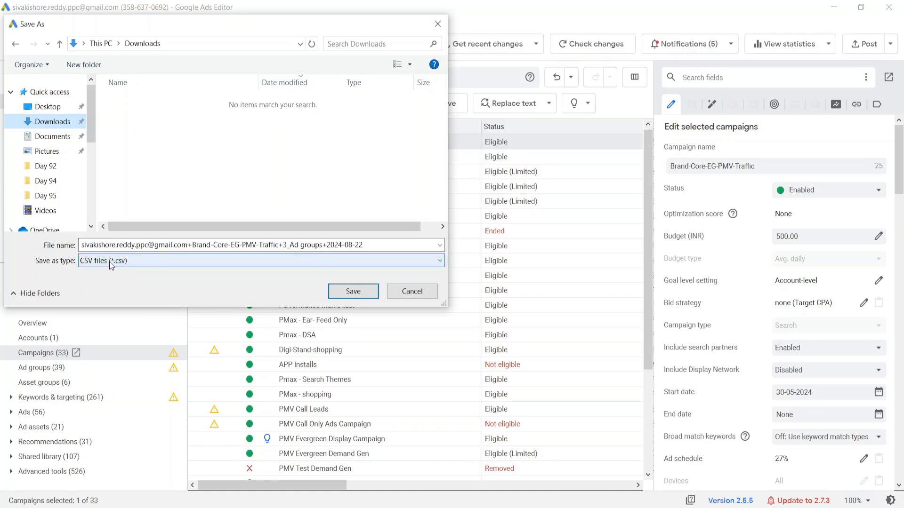
left_click(363, 291)
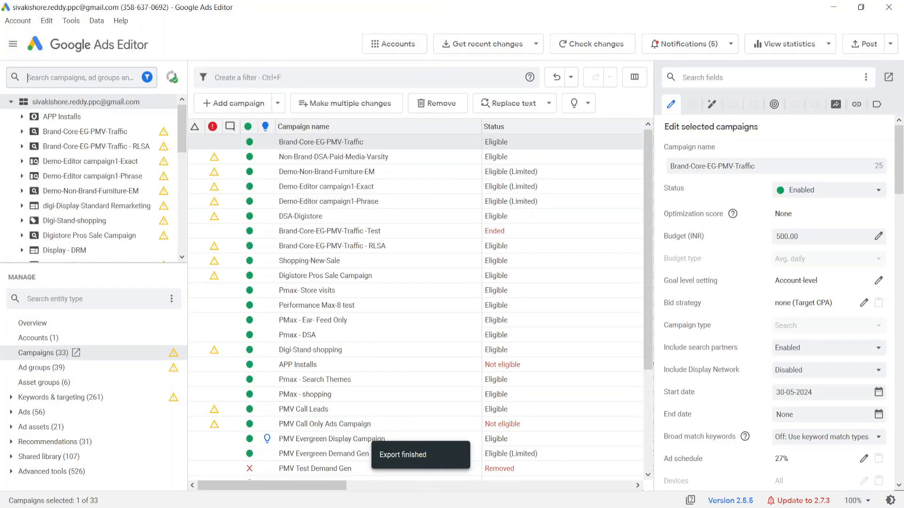
Step: Open the exported CSV file in Excel and dismiss the possible data loss notice
left_click(424, 507)
double_click(158, 93)
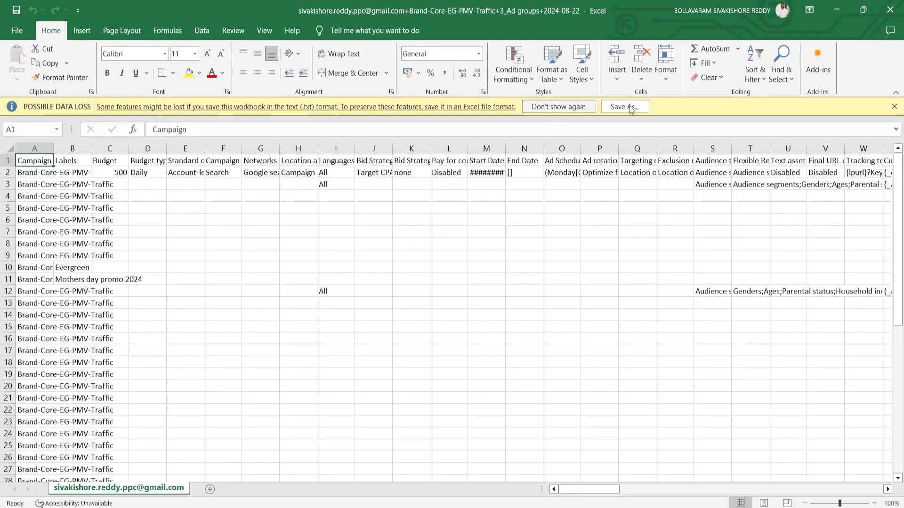
left_click(895, 107)
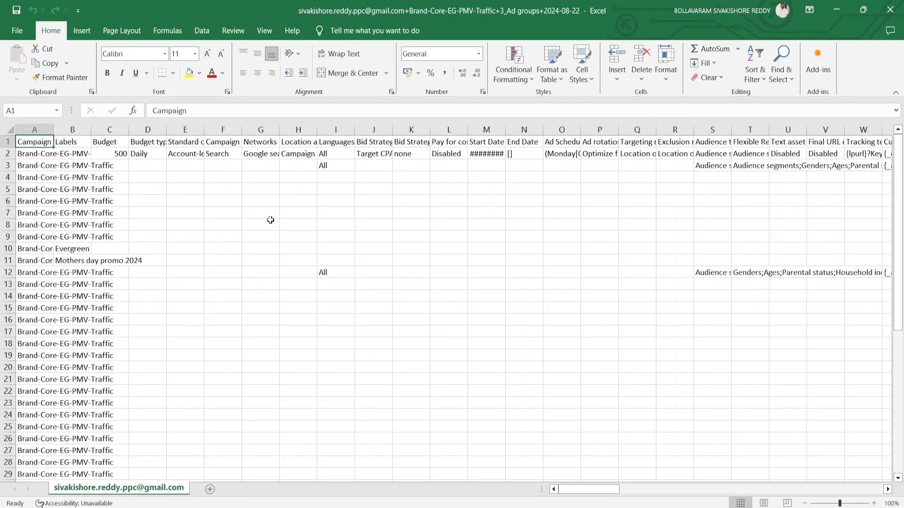
Step: Autofit the widths of all data columns in the exported campaign sheet
key("ctrl+space")
key("ctrl+shift+Right")
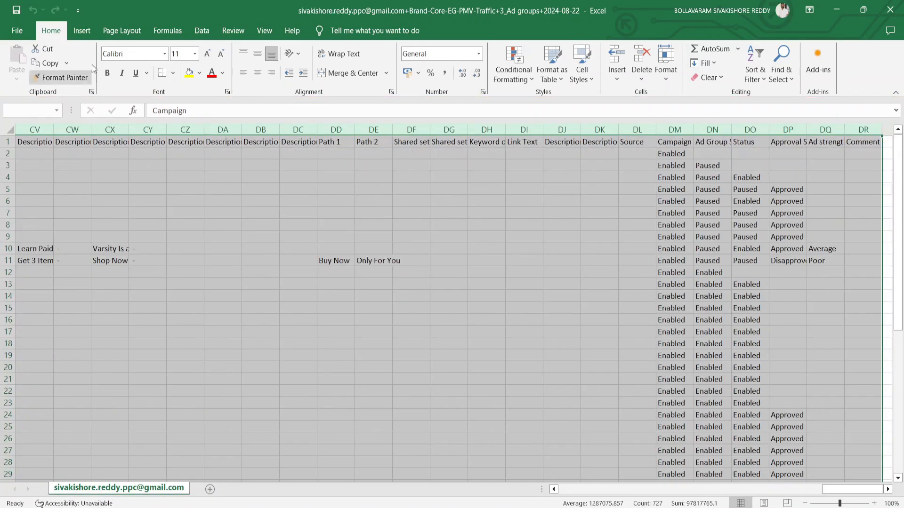
double_click(355, 129)
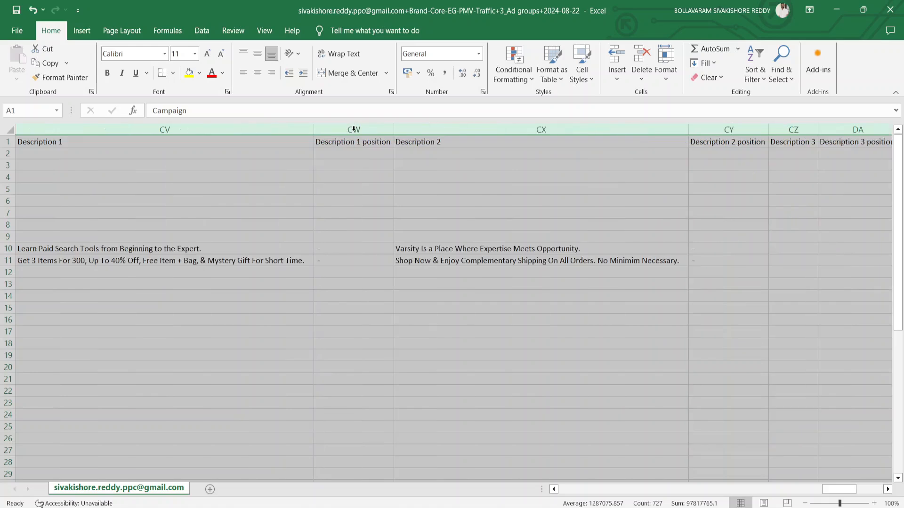
Step: Check the campaign rows down to the end of the data, return to cell A1, and add filters to the header row
key("ctrl+Home")
key("Down")
key("Down")
key("Down")
key("Down")
key("Down")
key("Down")
key("Down")
key("Down")
key("Down")
key("Down")
key("Down")
key("Down")
key("Down")
key("Down")
key("Down")
key("Down")
key("Down")
key("Down")
key("Down")
key("Down")
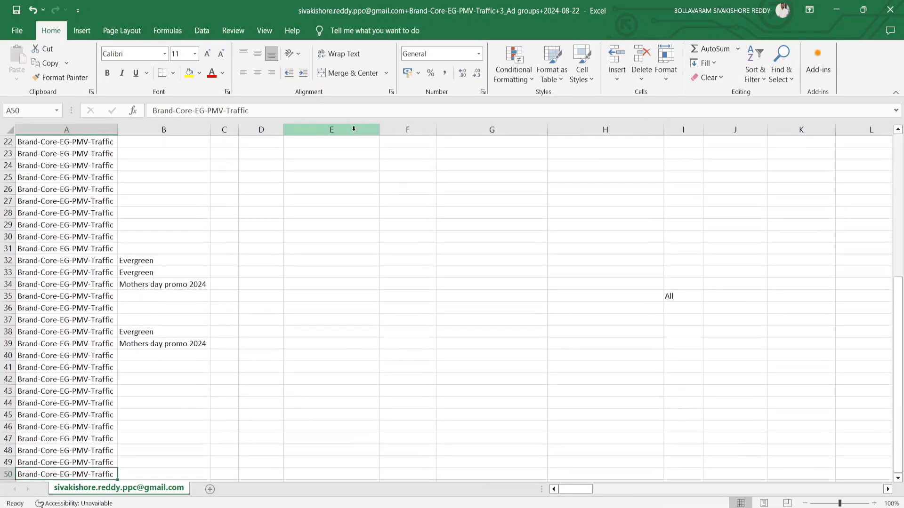
key("ctrl+Home")
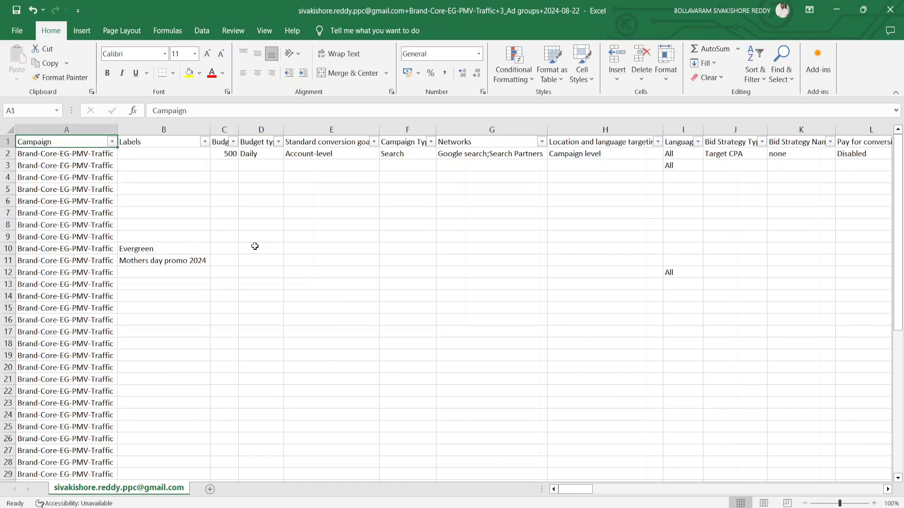
Step: Look across the exported sheet's columns from Campaign through keywords and ad headlines to the last column, and return to cell A1
key("Right")
key("Right")
key("Right")
key("Right")
key("Right")
key("Right")
key("Right")
key("Right")
key("Right")
key("Right")
key("Right")
key("Right")
key("Right")
key("Right")
key("Right")
key("Right")
key("Right")
key("Right")
key("Right")
key("Right")
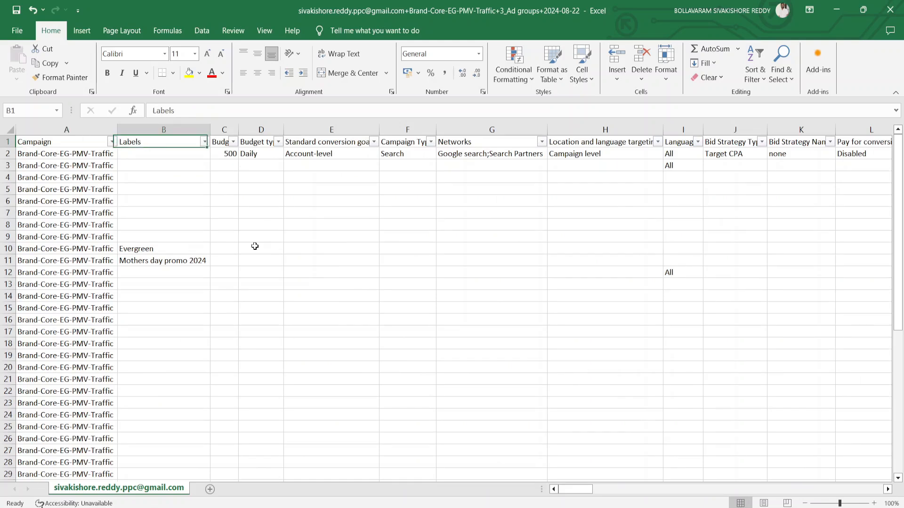
key("Right")
key("Right")
key("Right")
key("Right")
key("Right")
key("Right")
key("Right")
key("Right")
key("Right")
key("Right")
key("Right")
key("Right")
key("Right")
key("Right")
key("Right")
key("Right")
key("Right")
key("Right")
key("Right")
key("Right")
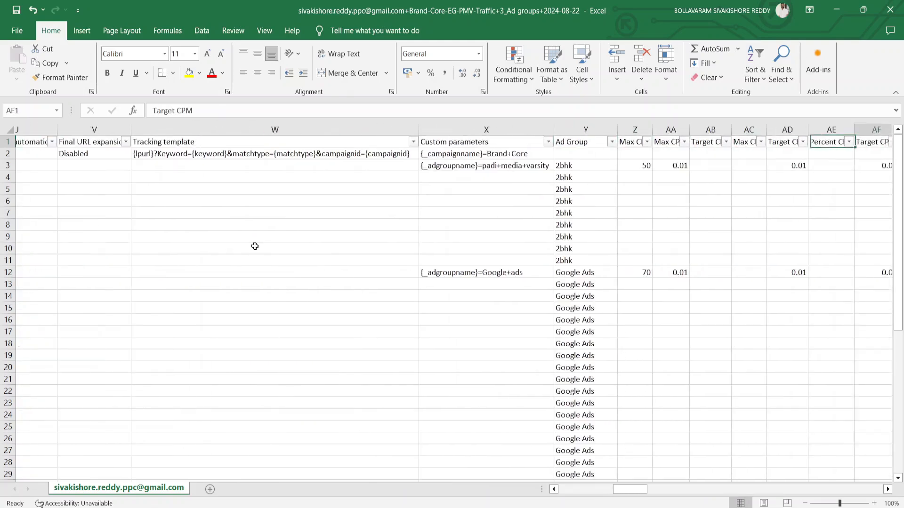
key("Right")
key("Right")
key("Right")
key("Right")
key("Right")
key("Right")
key("Right")
key("Right")
key("Right")
key("Right")
key("Right")
key("Right")
key("Right")
key("Right")
key("Right")
key("Right")
key("Right")
key("Right")
key("Right")
key("Right")
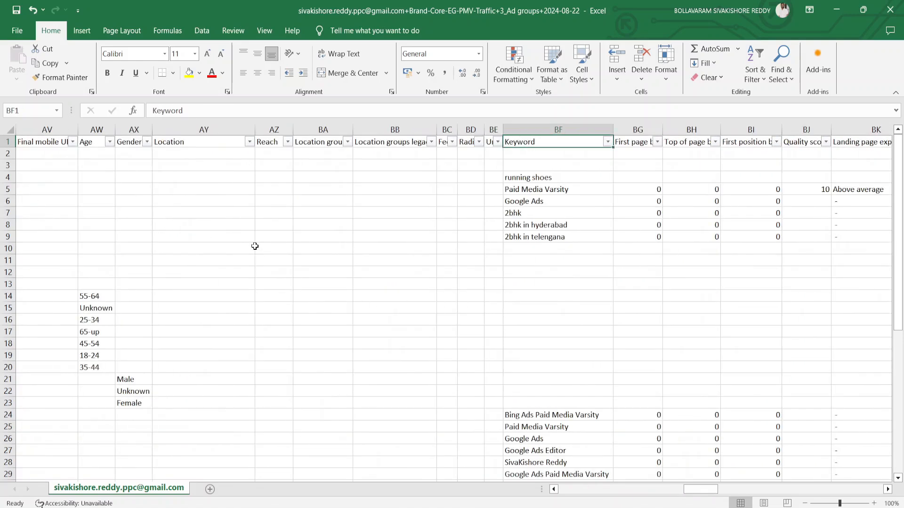
key("Right")
key("Right")
key("Right")
key("Right")
key("Right")
key("Right")
key("Right")
key("Right")
key("Right")
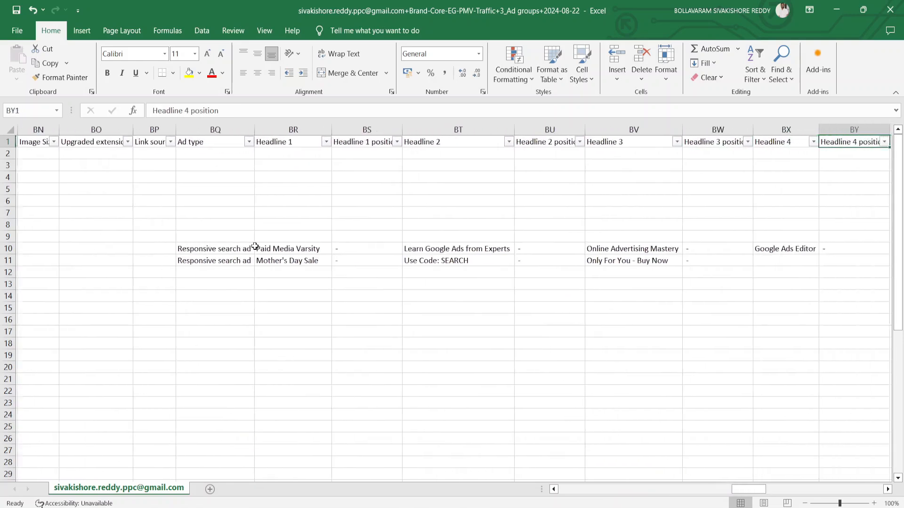
key("ctrl+Right")
key("ctrl+Home")
Step: Close the exported campaign workbook in Excel and switch to Microsoft Advertising Editor
left_click(890, 9)
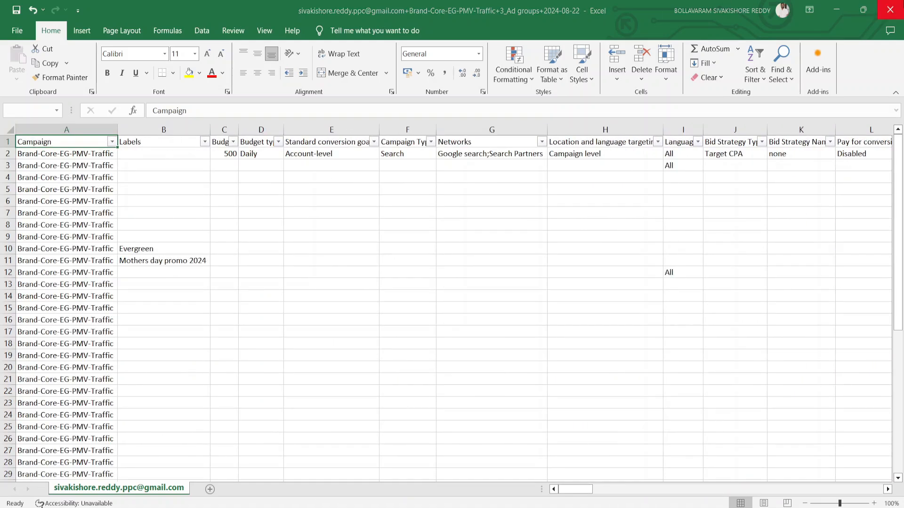
left_click(504, 352)
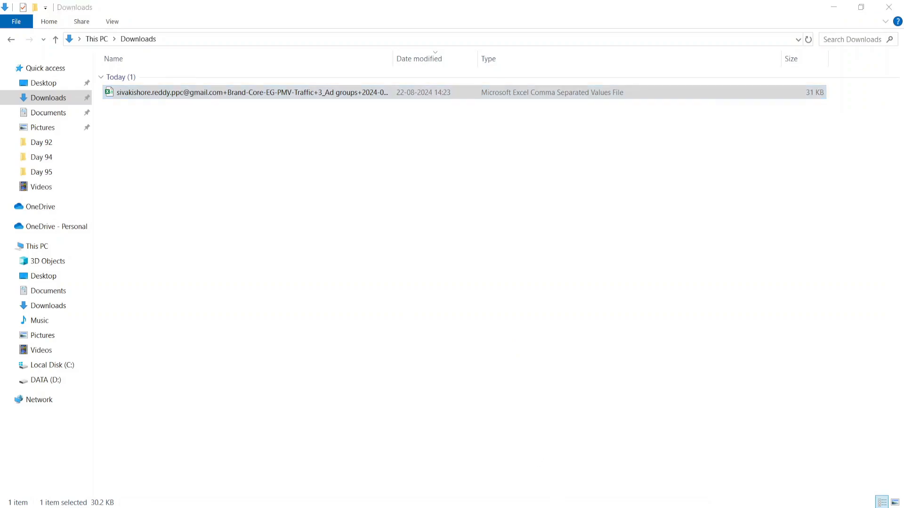
key("alt+Tab")
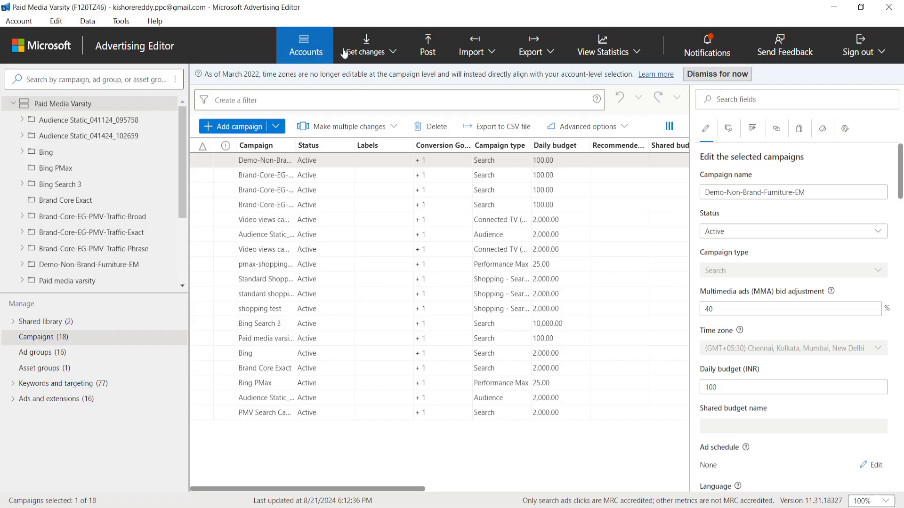
Step: Download the full account with all supported campaigns and everything included, and close the download summary
left_click(383, 51)
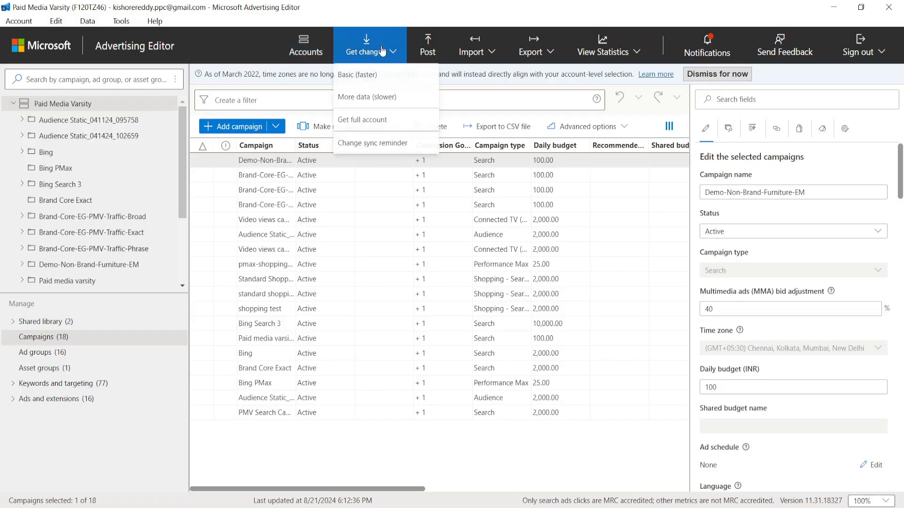
left_click(376, 121)
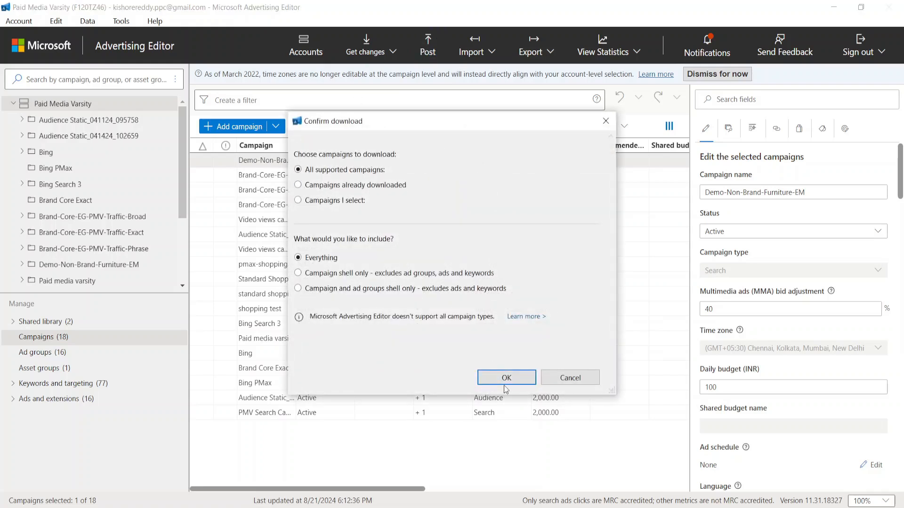
left_click(508, 377)
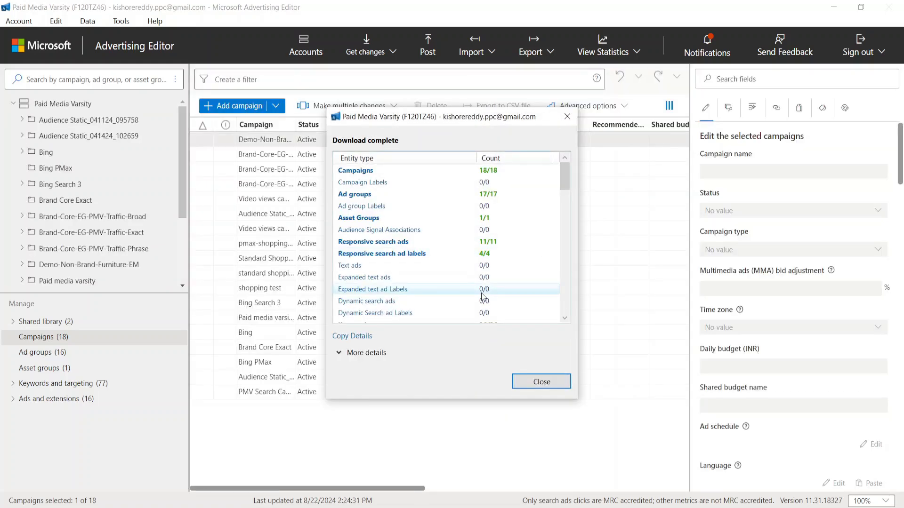
left_click(541, 382)
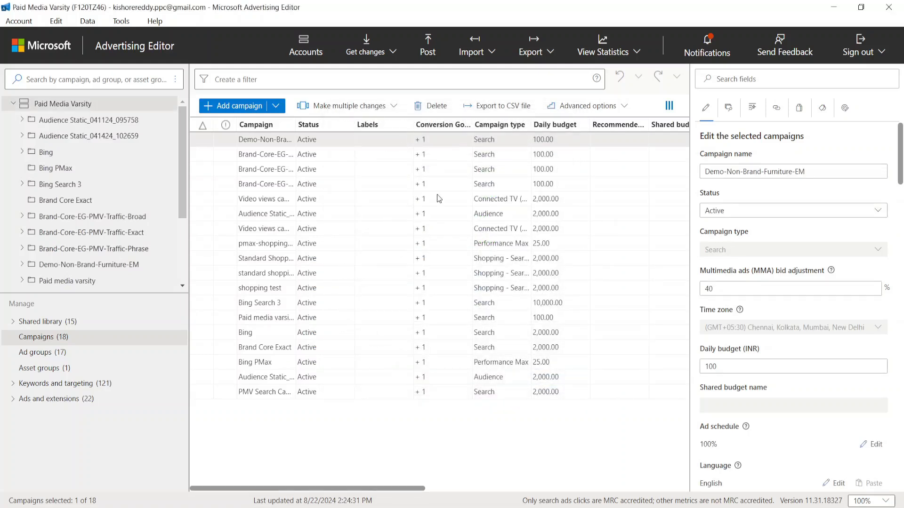
Step: Start an import from a file in Google Ads format using the exported Brand-Core-EG-PMV-Traffic CSV from the Downloads folder
left_click(490, 52)
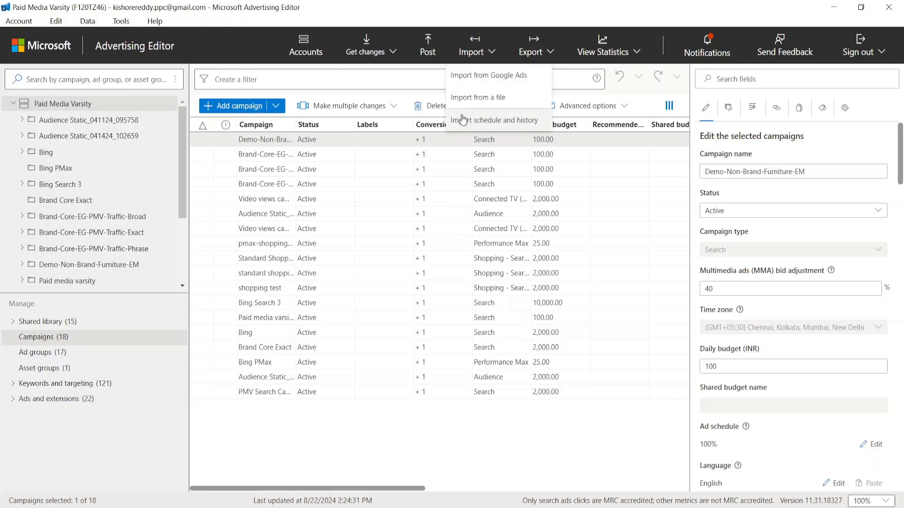
left_click(493, 105)
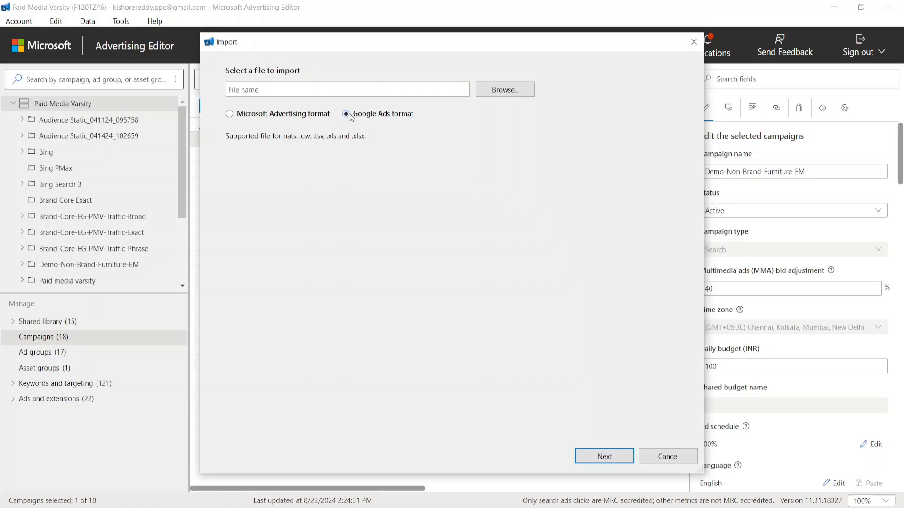
left_click(510, 91)
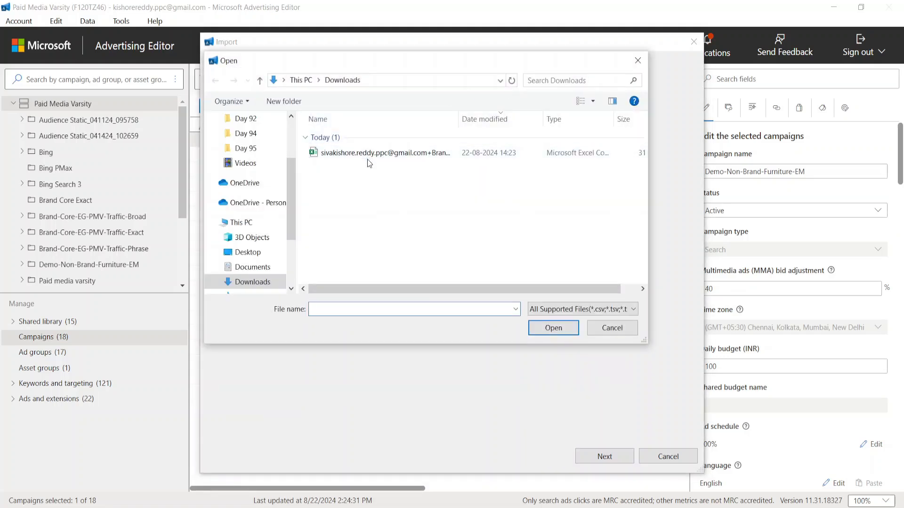
left_click(368, 159)
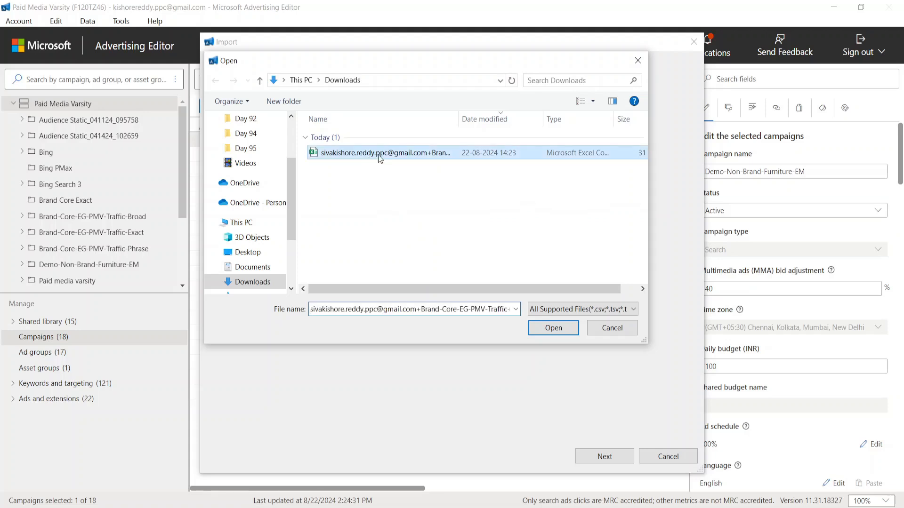
left_click(554, 328)
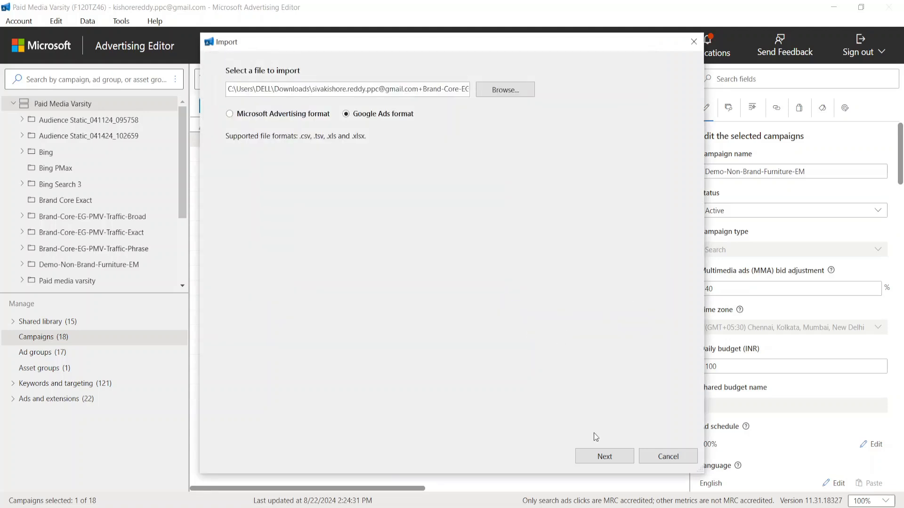
left_click(606, 456)
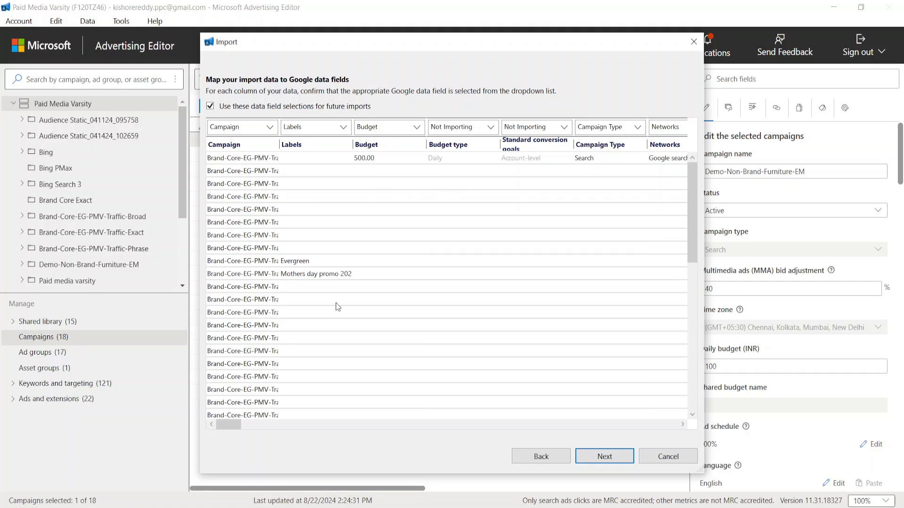
Step: Check the column mapping, accept it with the default settings to complete the import, and close the import summary
left_click_drag(233, 424, 679, 409)
left_click_drag(540, 408, 226, 391)
left_click(604, 457)
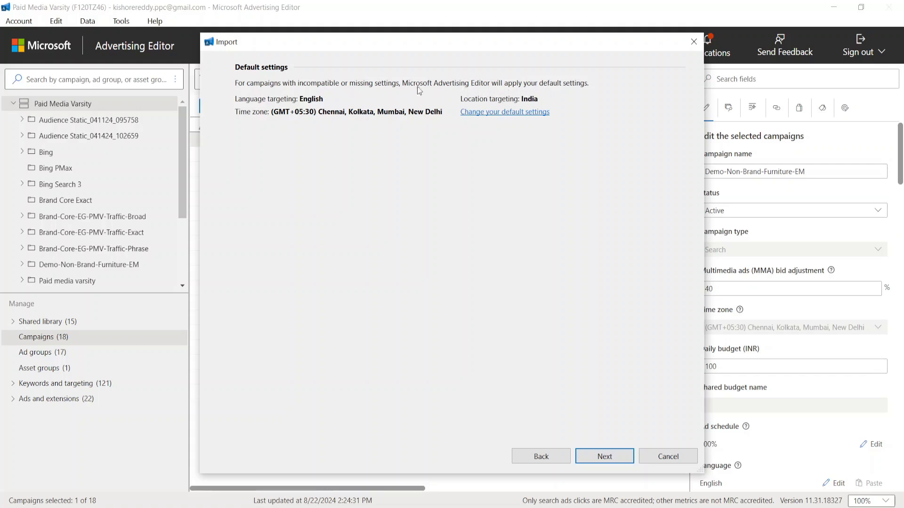
left_click(606, 455)
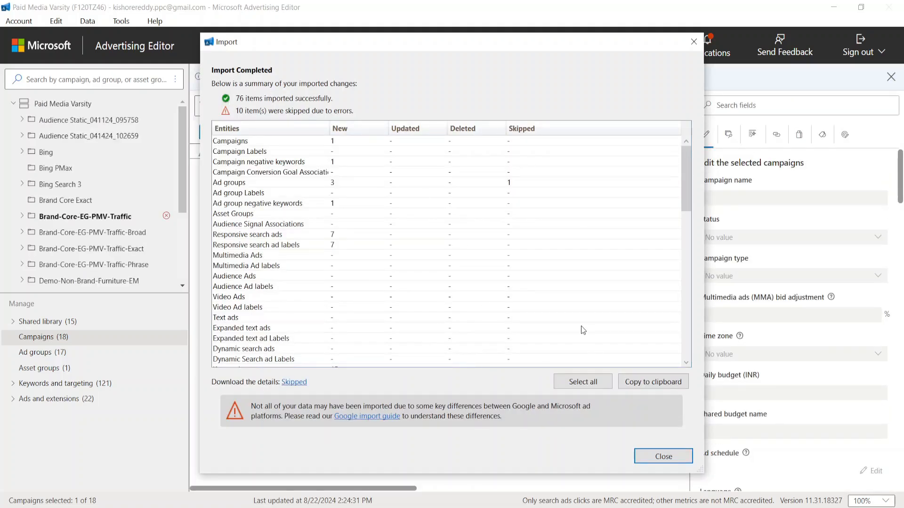
left_click(663, 456)
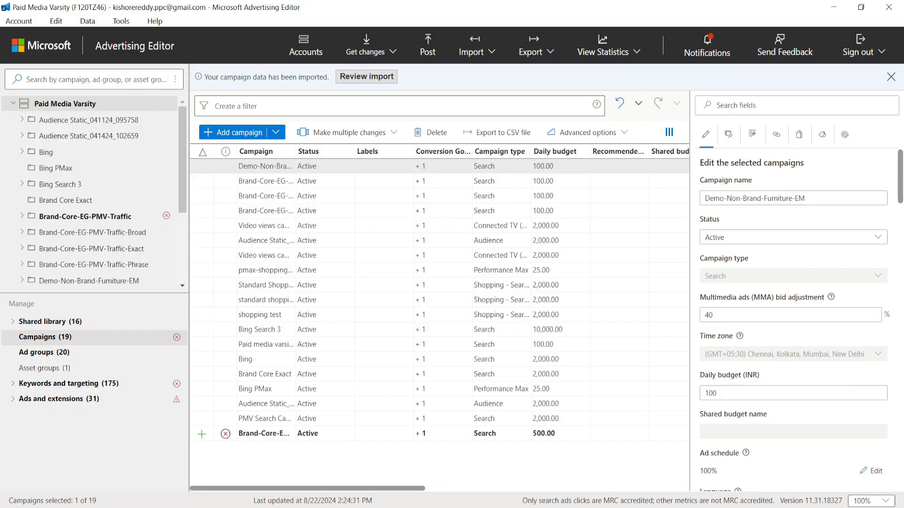
Step: Review the import of the Brand-Core-EG-PMV-Traffic campaign and read the details of its errors and warnings
left_click(83, 217)
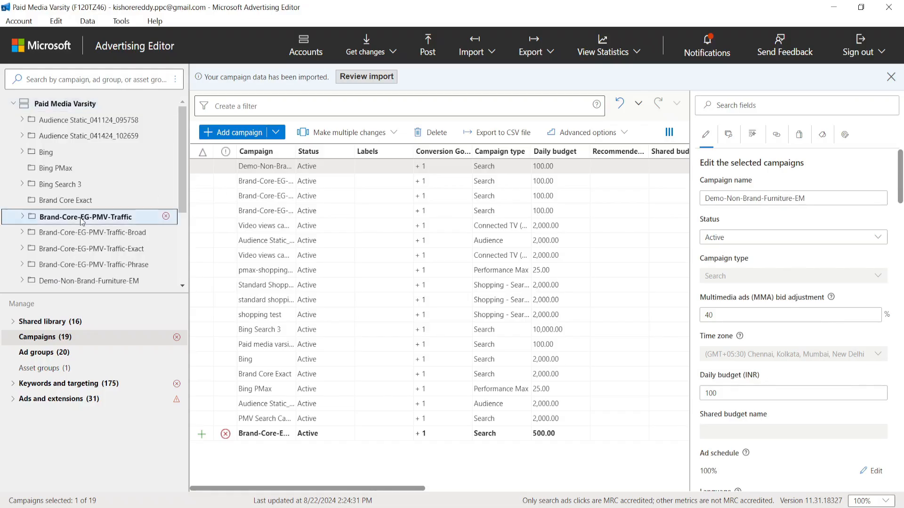
left_click(380, 78)
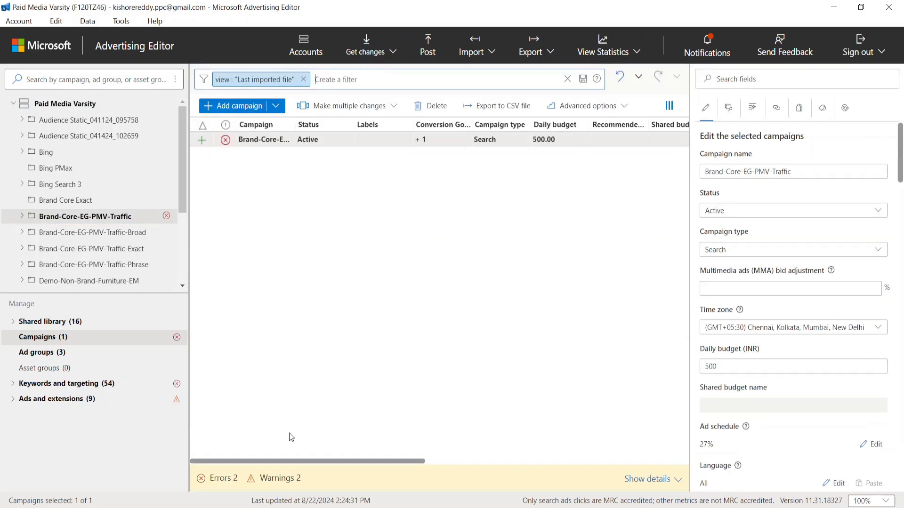
left_click(665, 480)
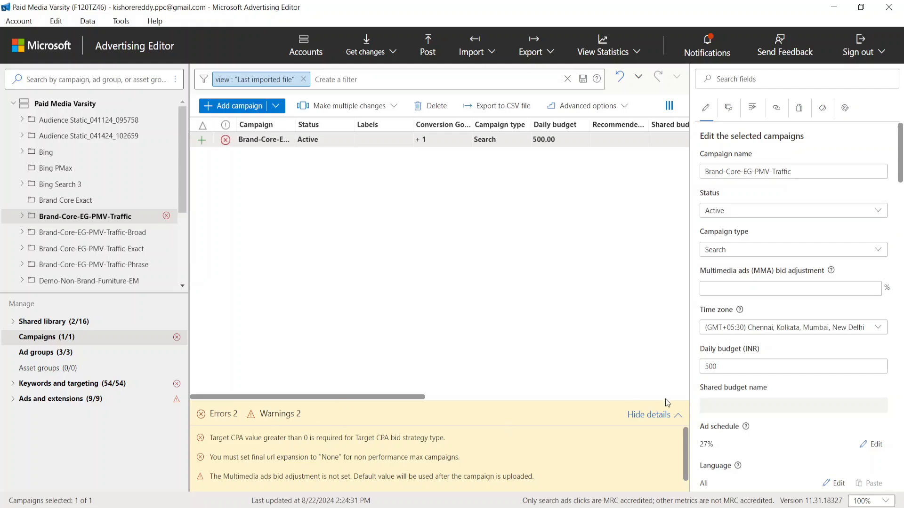
left_click(677, 416)
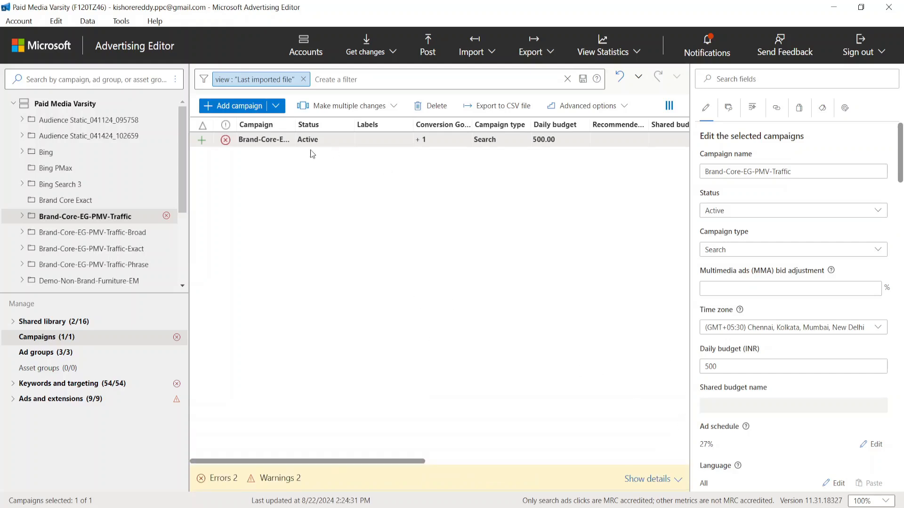
Step: Set the bid strategy type of the Brand-Core-EG-PMV-Traffic campaign to Enhanced CPC
scroll(743, 380, "down", 1)
scroll(744, 381, "down", 5)
left_click(732, 220)
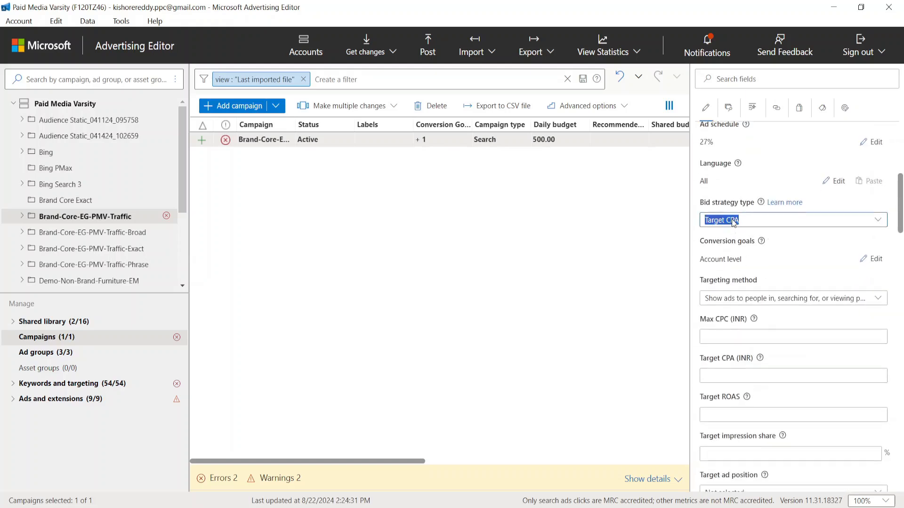
left_click(732, 221)
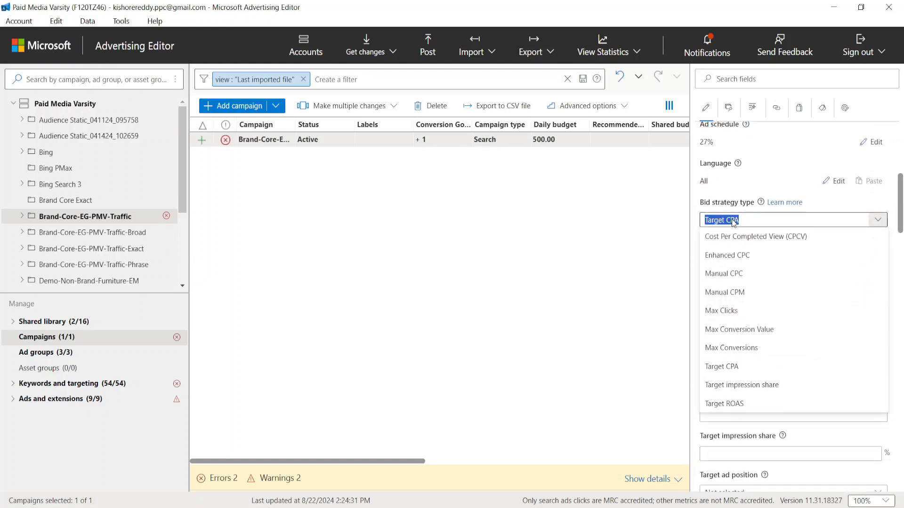
left_click(728, 256)
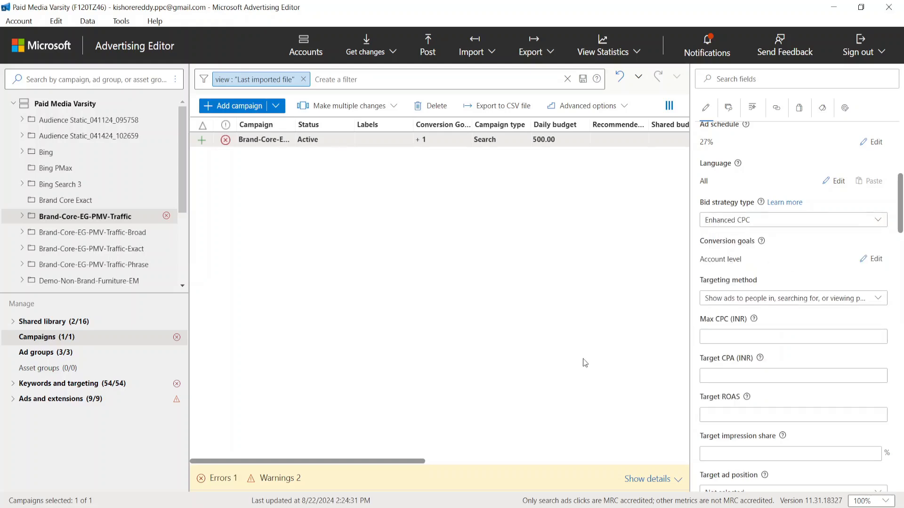
Step: Check the remaining error details and set both text asset automation for responsive search ads and Final URL expansion to None
left_click(677, 480)
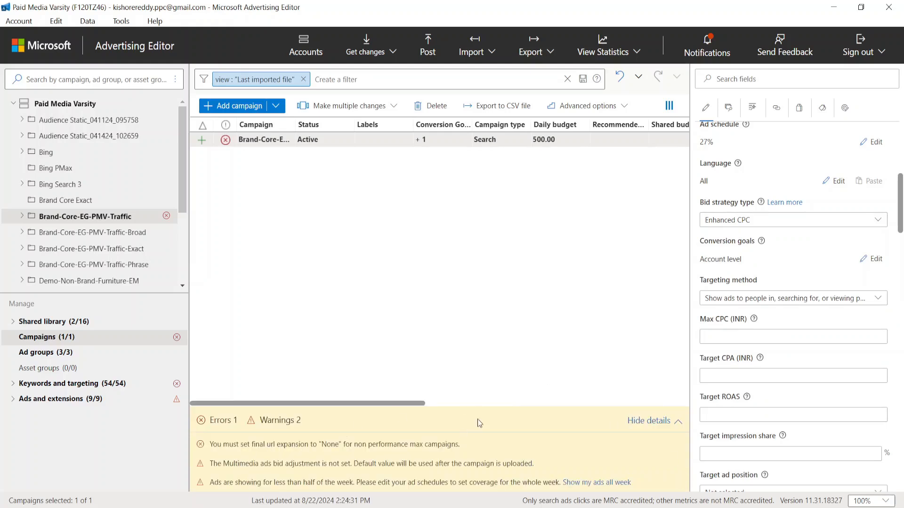
scroll(720, 276, "up", 5)
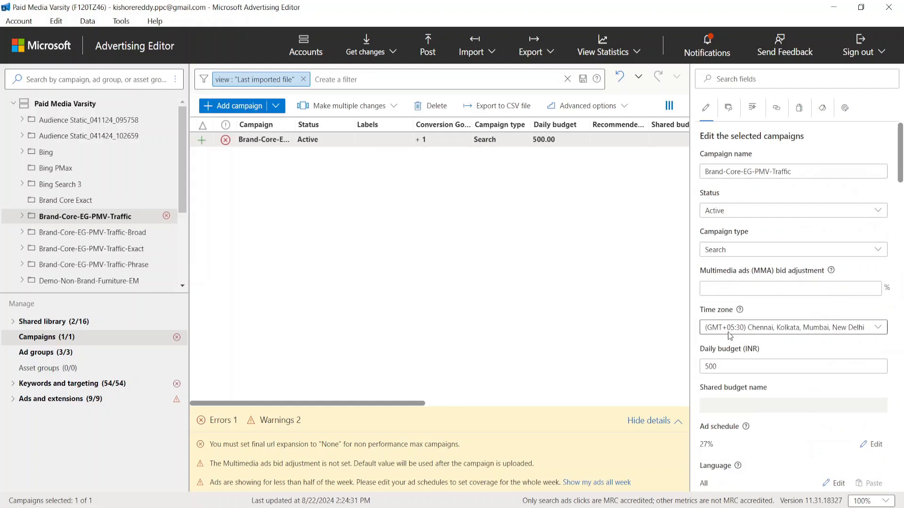
scroll(739, 389, "down", 6)
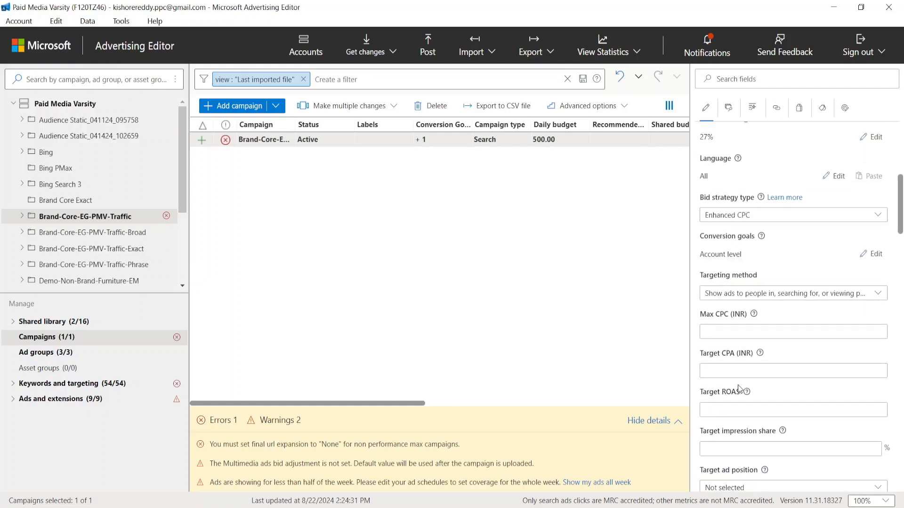
scroll(732, 385, "down", 2)
scroll(731, 384, "down", 7)
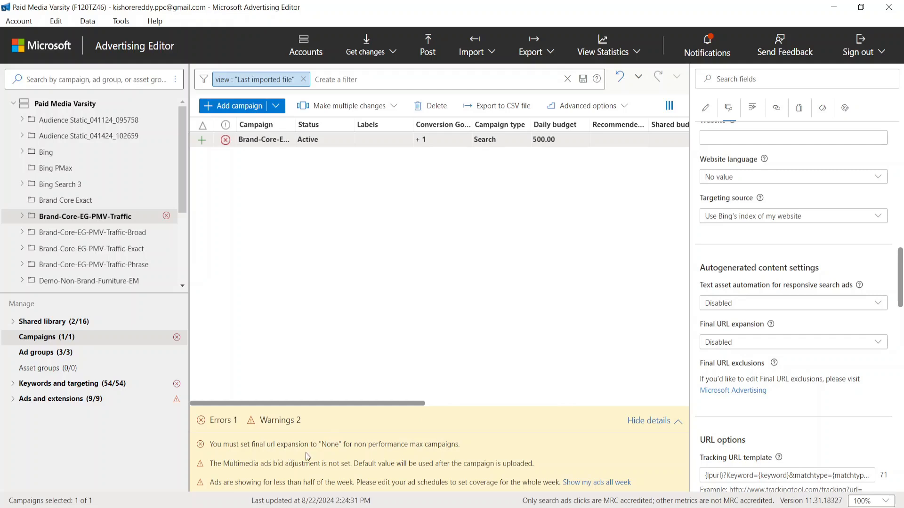
left_click(717, 308)
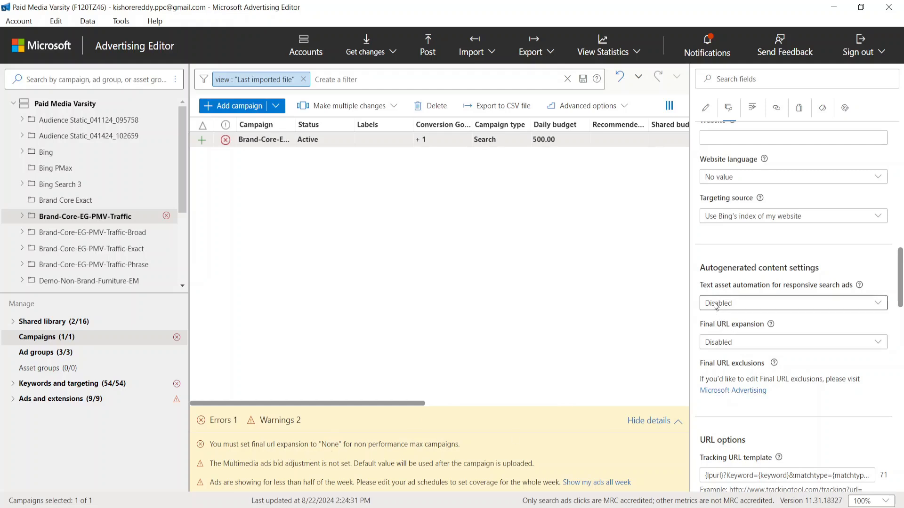
left_click(713, 320)
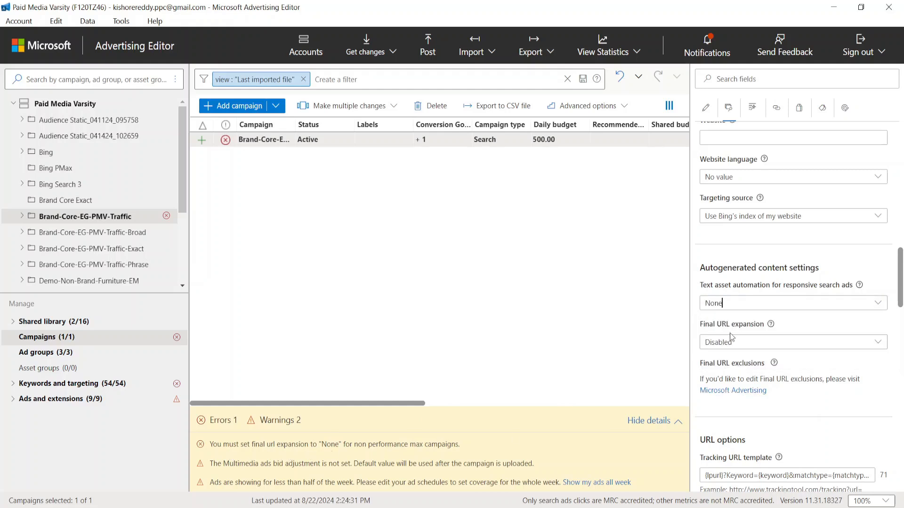
left_click(743, 342)
left_click(740, 365)
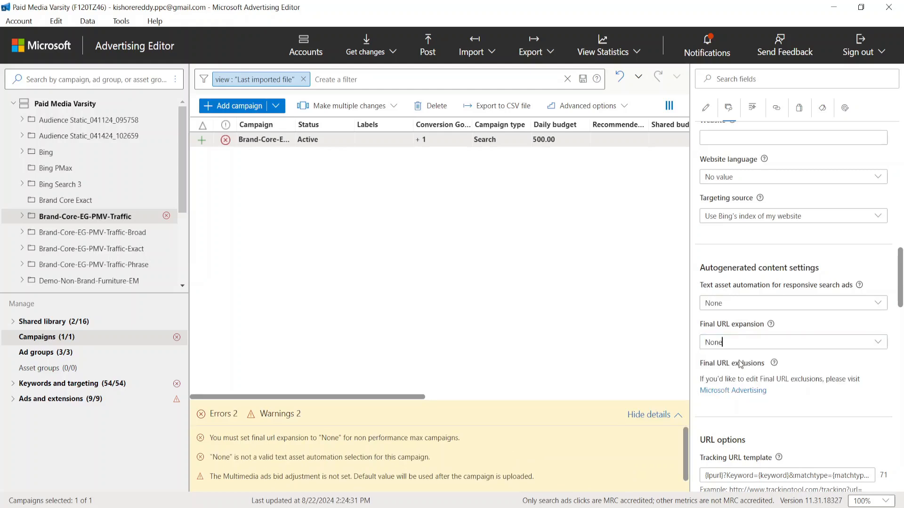
left_click(538, 315)
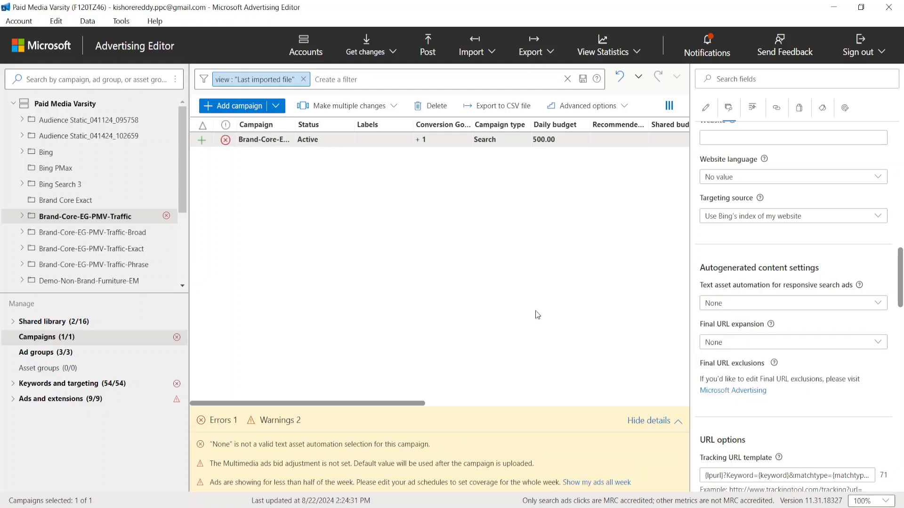
Step: Clear the last imported file filter and set text asset automation for responsive search ads to Disabled for the Brand-Core-EG-PMV-Traffic campaign
left_click(679, 422)
left_click(307, 81)
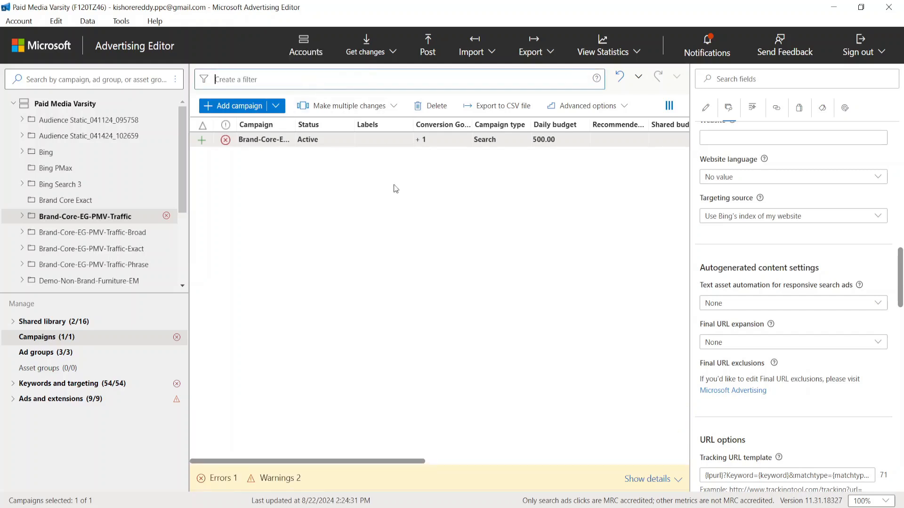
left_click(679, 480)
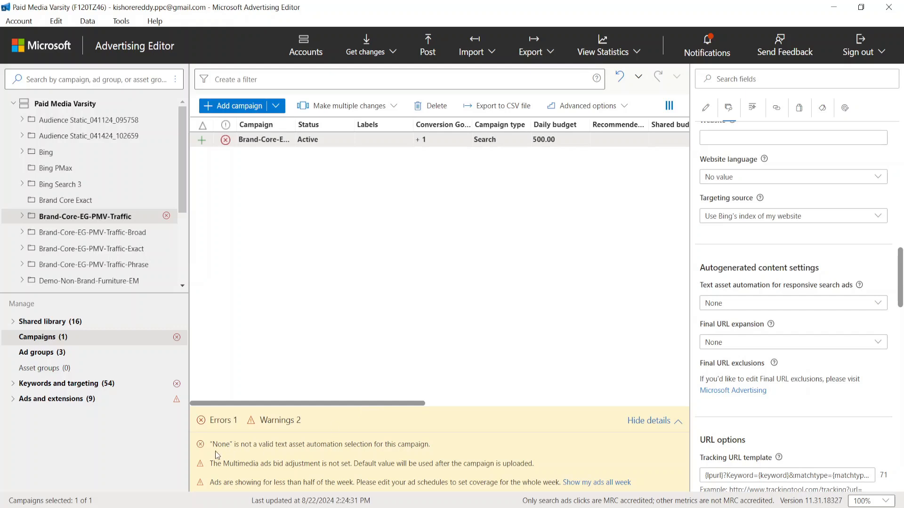
left_click(745, 307)
left_click(745, 307)
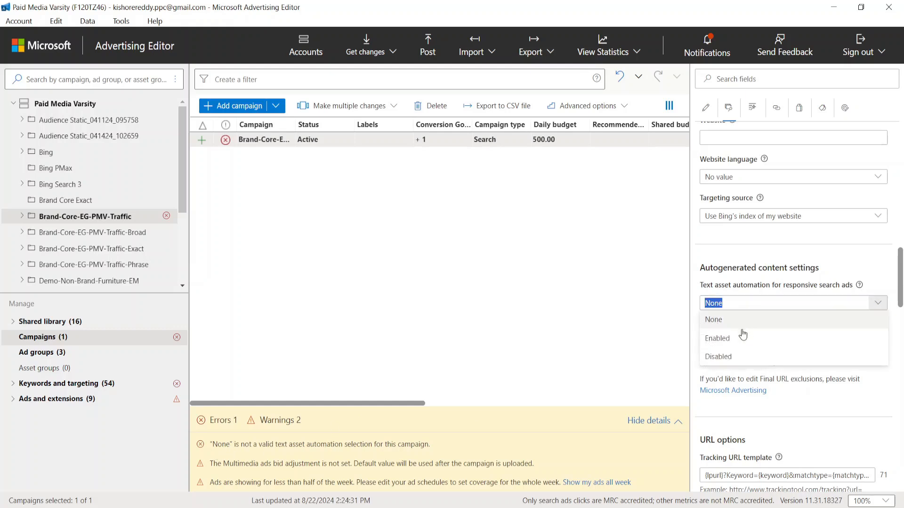
left_click(742, 356)
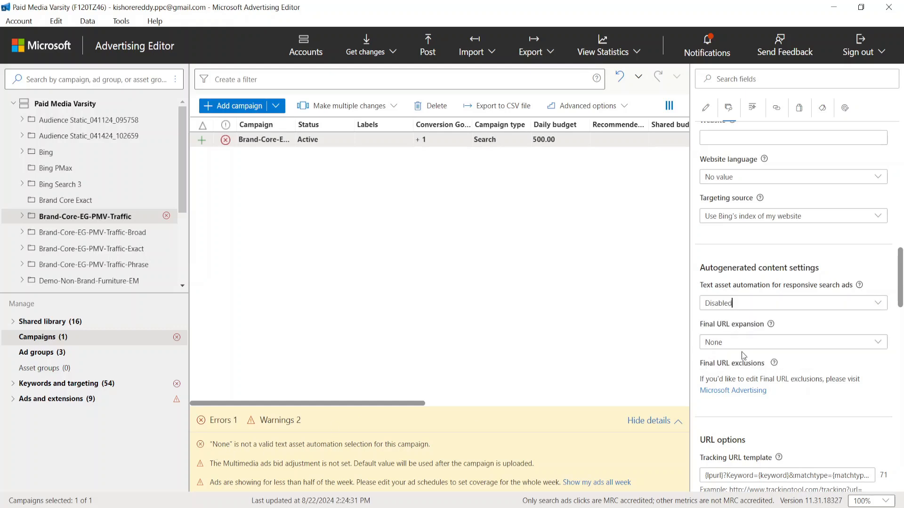
left_click(567, 342)
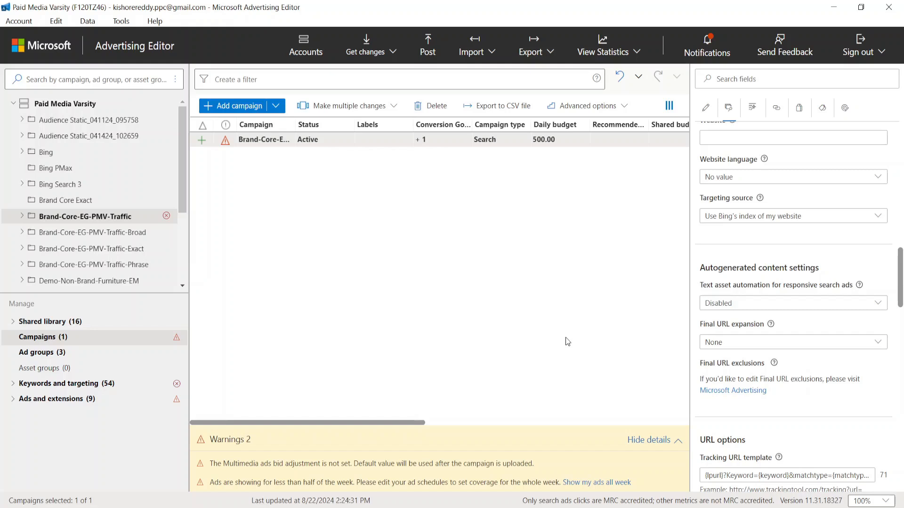
left_click(679, 441)
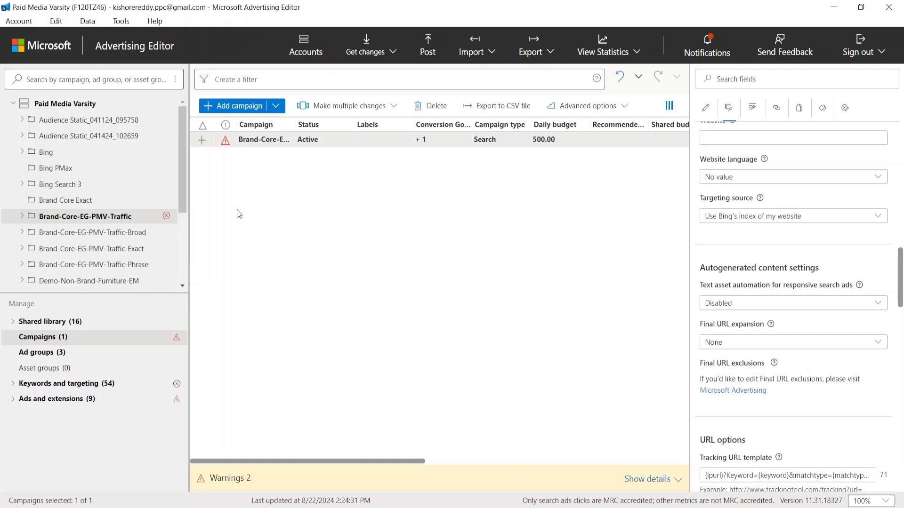
Step: Pause the Brand-Core-EG-PMV-Traffic campaign and check its status in the campaign settings
right_click(230, 141)
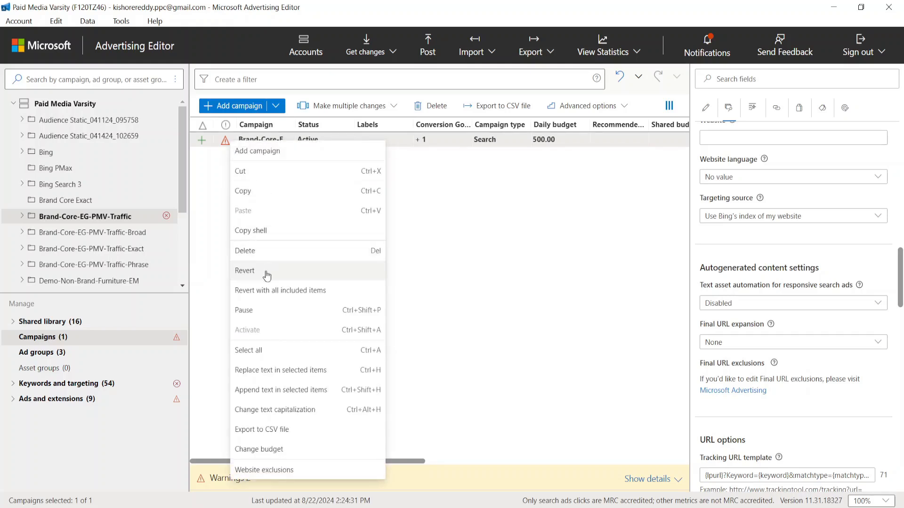
left_click(263, 312)
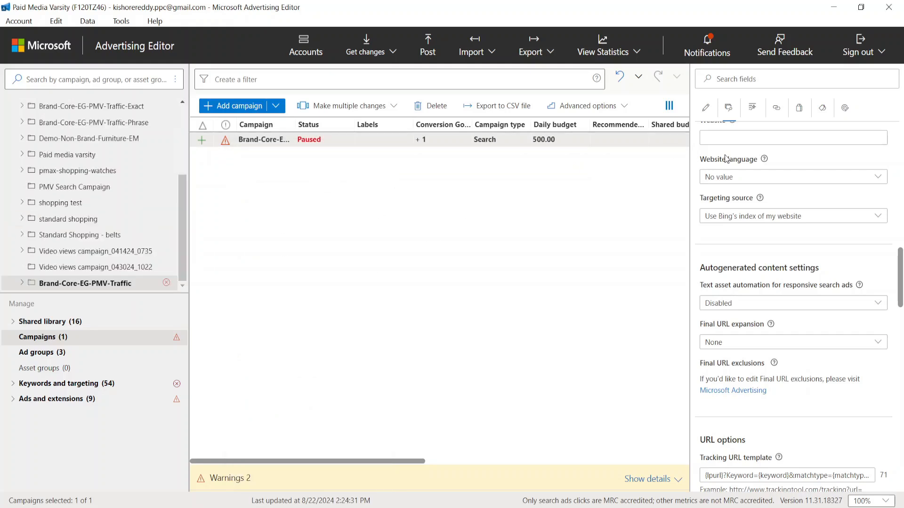
scroll(726, 178, "up", 10)
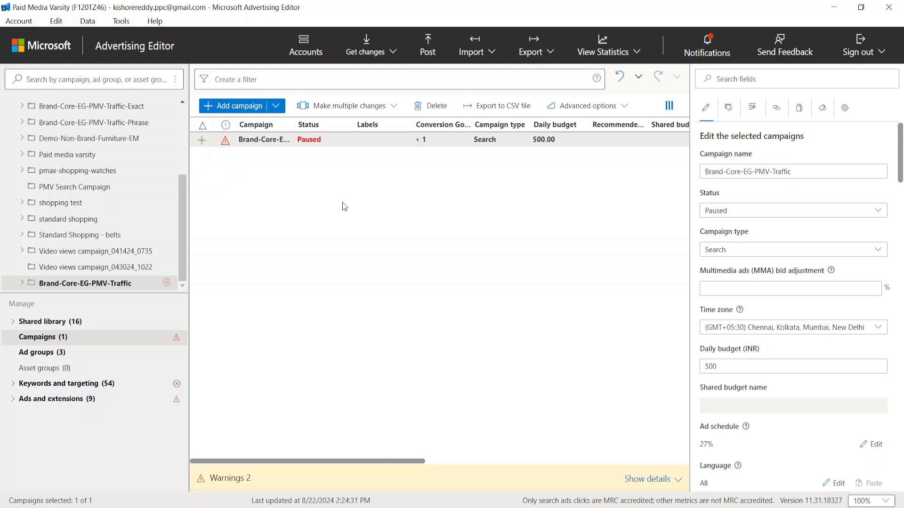
Step: Find the gender targets with an error under keywords and targeting, and revert the Unknown gender target to remove it
left_click(14, 384)
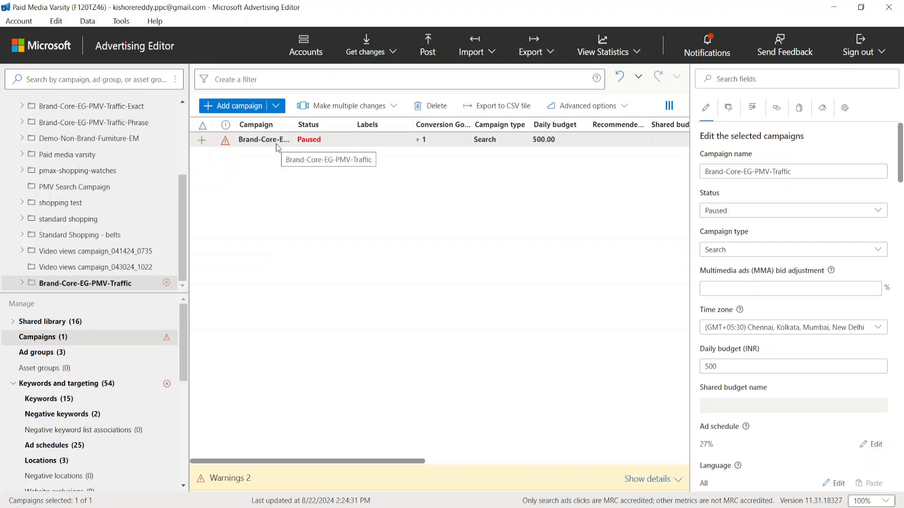
scroll(70, 386, "down", 3)
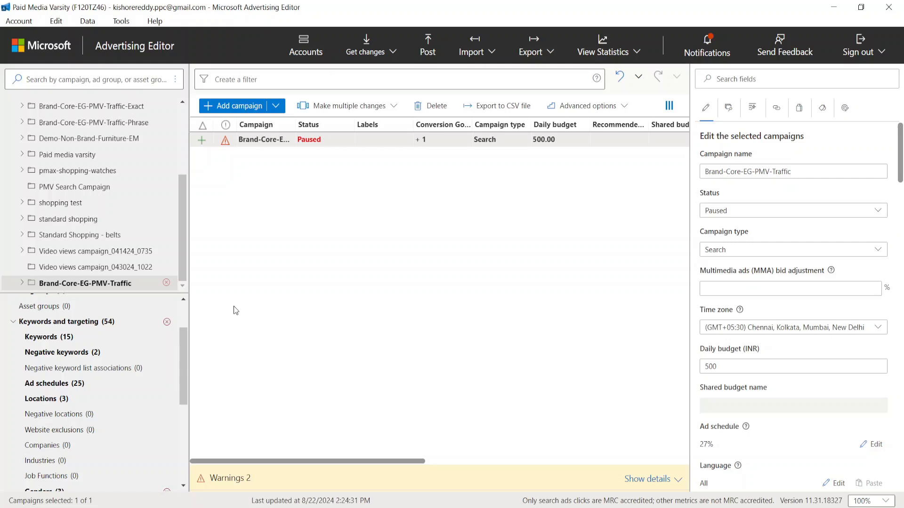
left_click(151, 322)
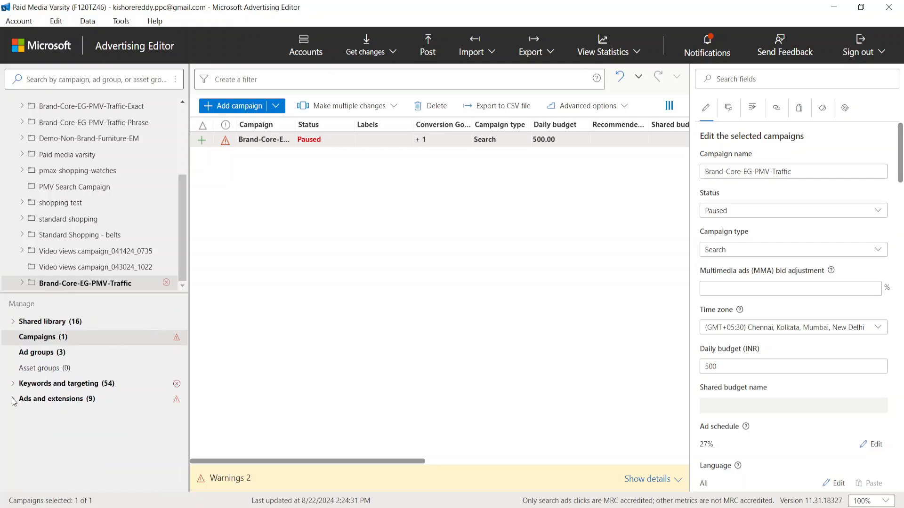
left_click(13, 384)
scroll(40, 419, "down", 3)
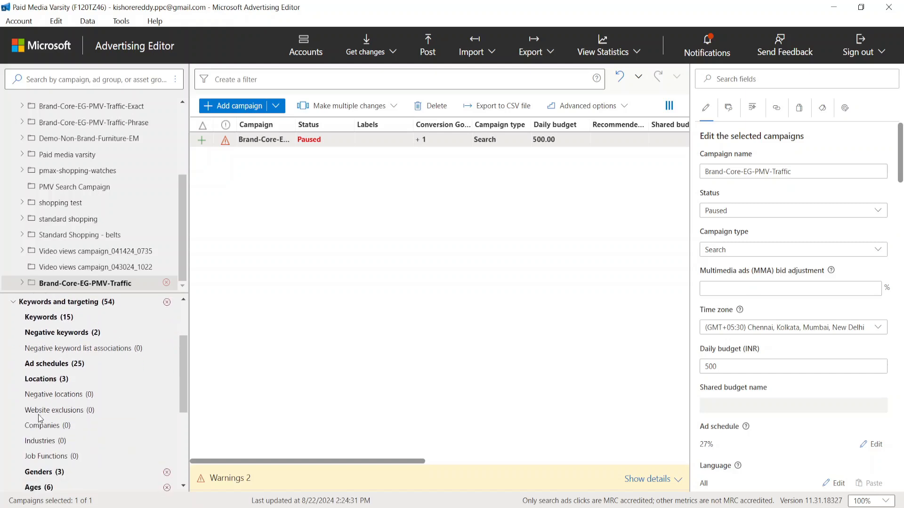
scroll(40, 418, "down", 2)
left_click(88, 401)
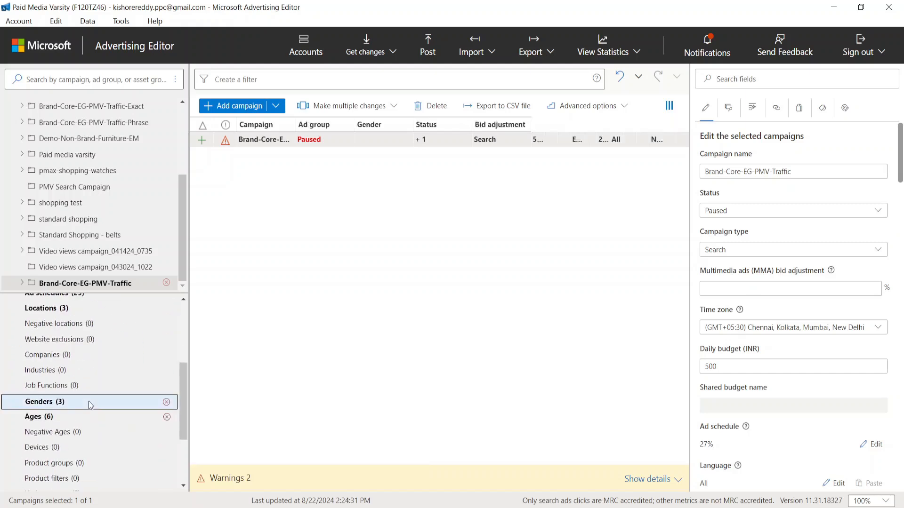
left_click(252, 155)
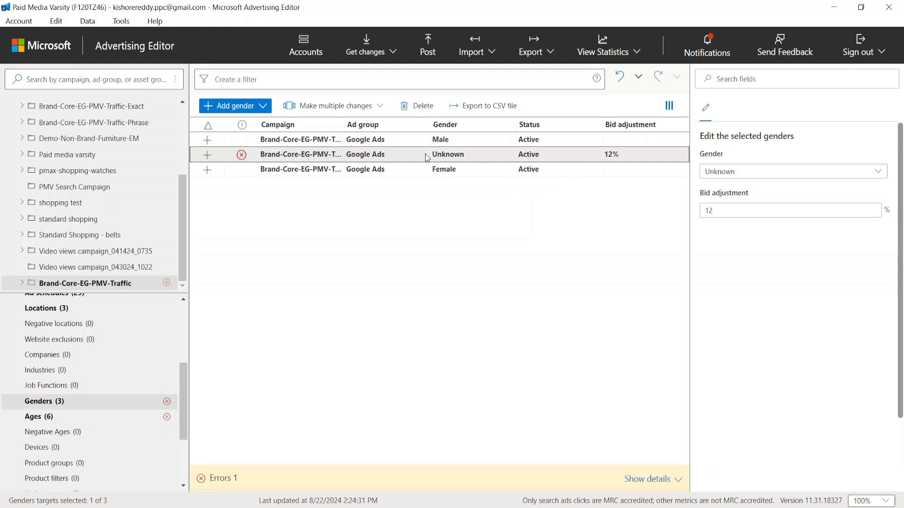
right_click(222, 152)
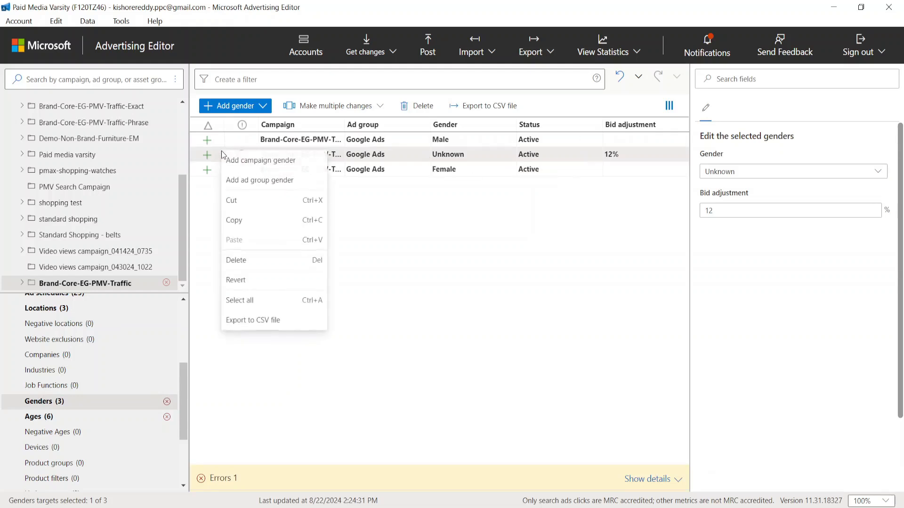
left_click(250, 281)
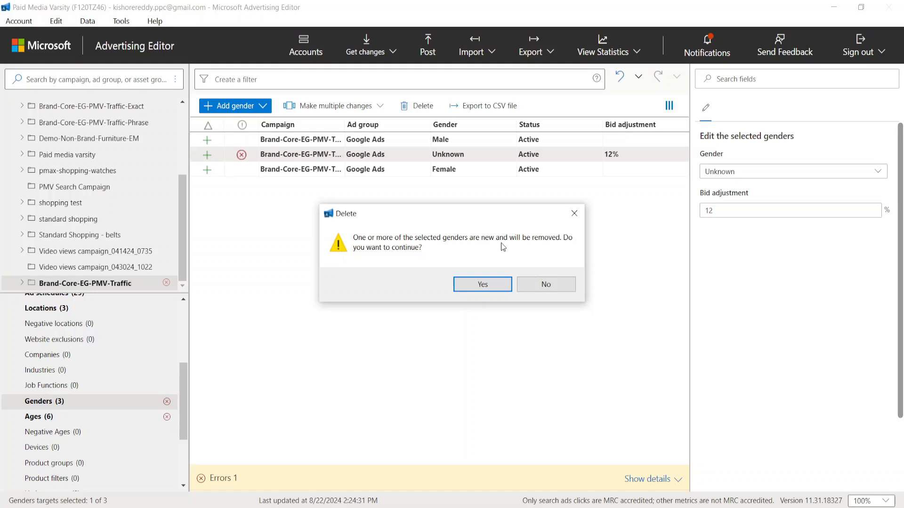
left_click(495, 289)
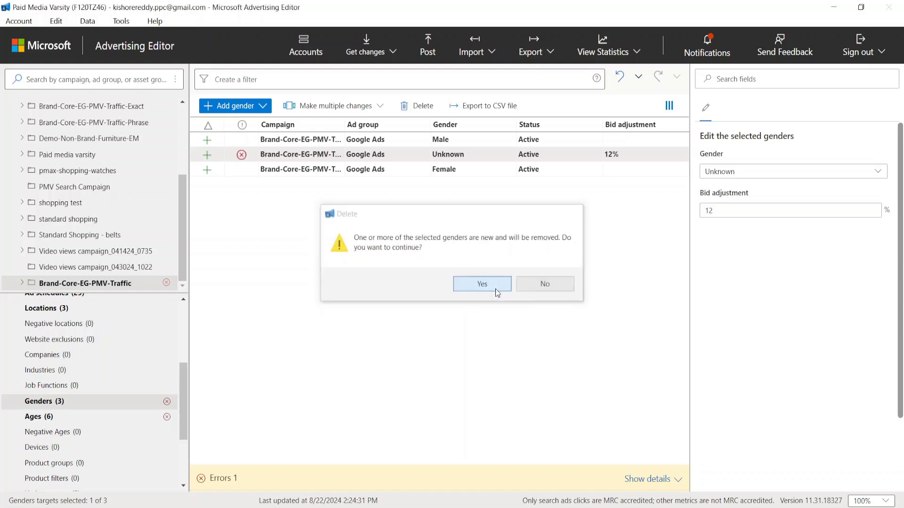
Step: Revert the Unknown age range target of the Brand-Core-EG-PMV-Traffic campaign and confirm its removal
left_click(101, 416)
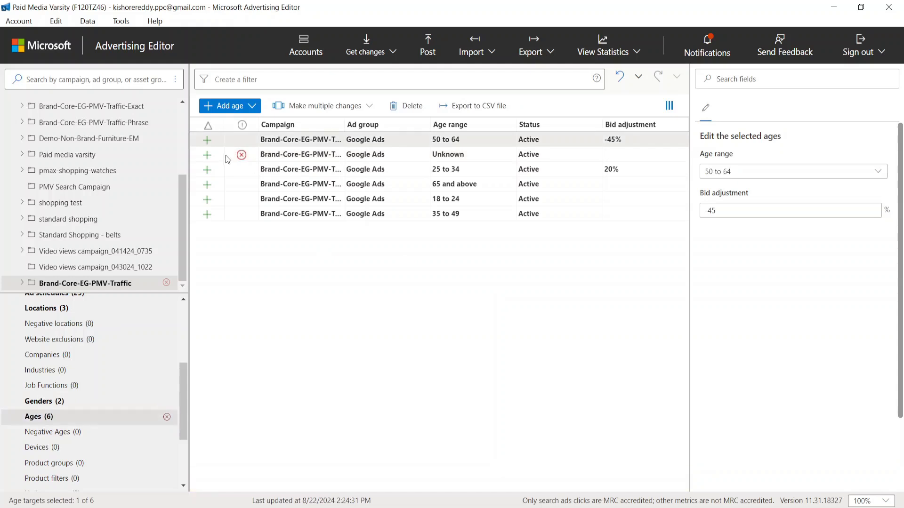
left_click(231, 158)
right_click(228, 157)
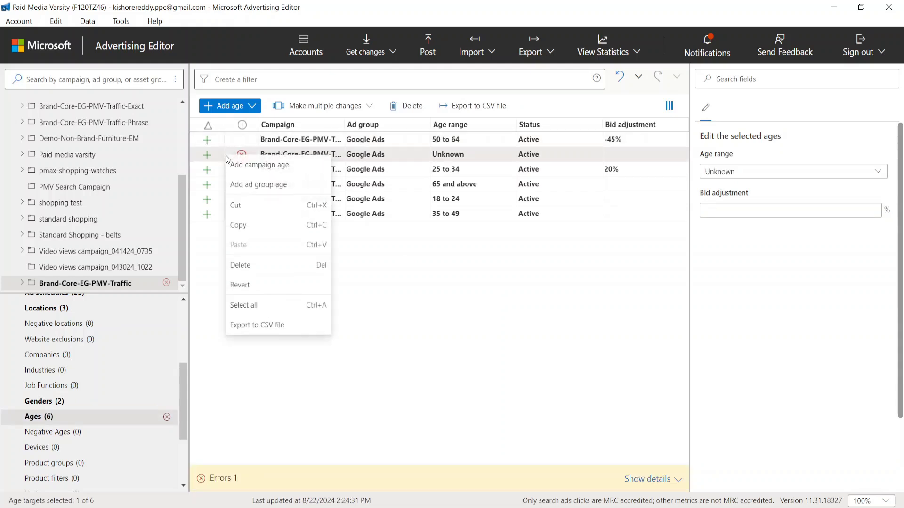
left_click(254, 285)
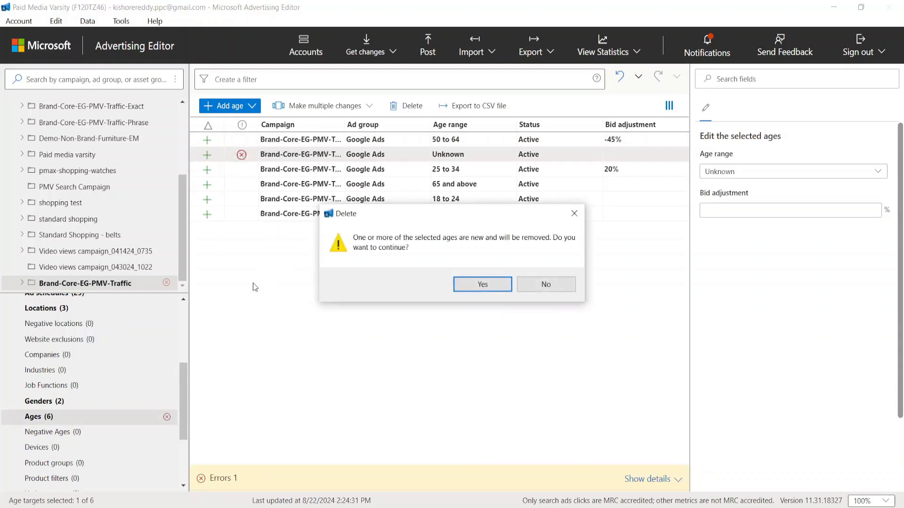
left_click(473, 286)
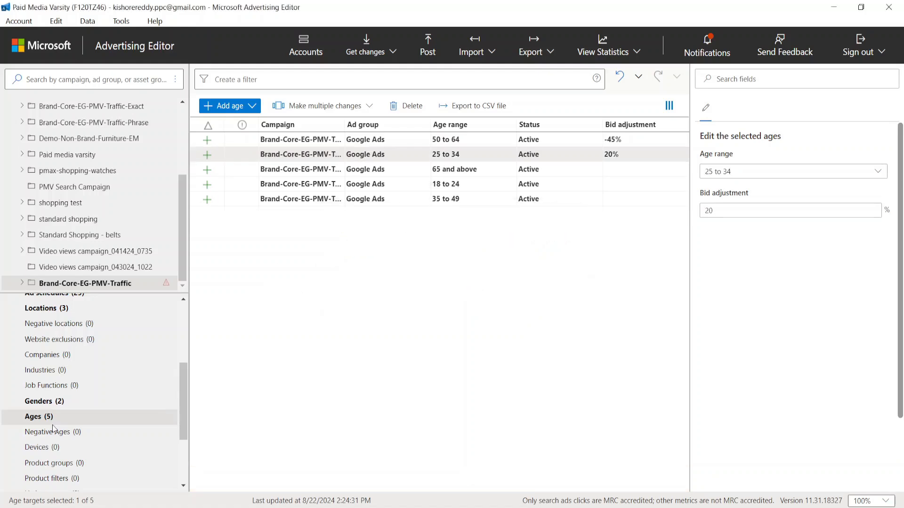
Step: Check the remaining keywords and targeting items and the ads and extensions for errors
scroll(53, 428, "down", 3)
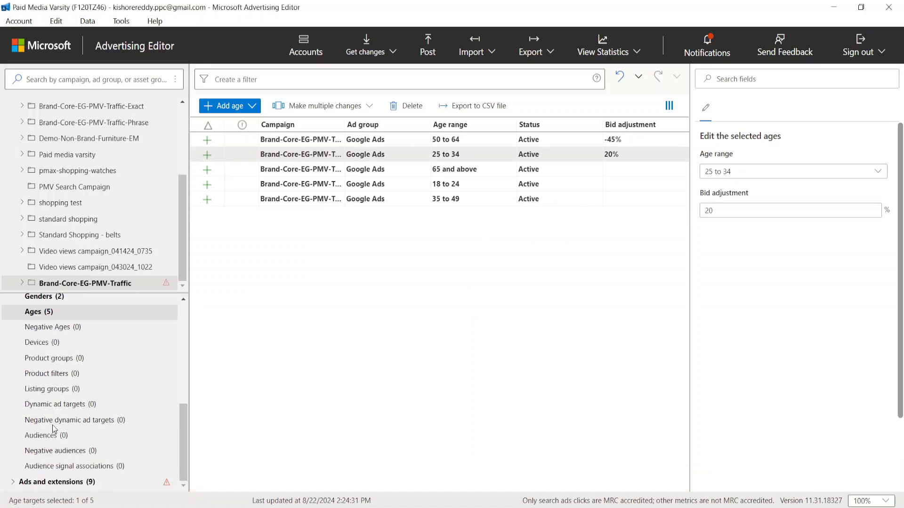
left_click(13, 482)
scroll(90, 369, "up", 5)
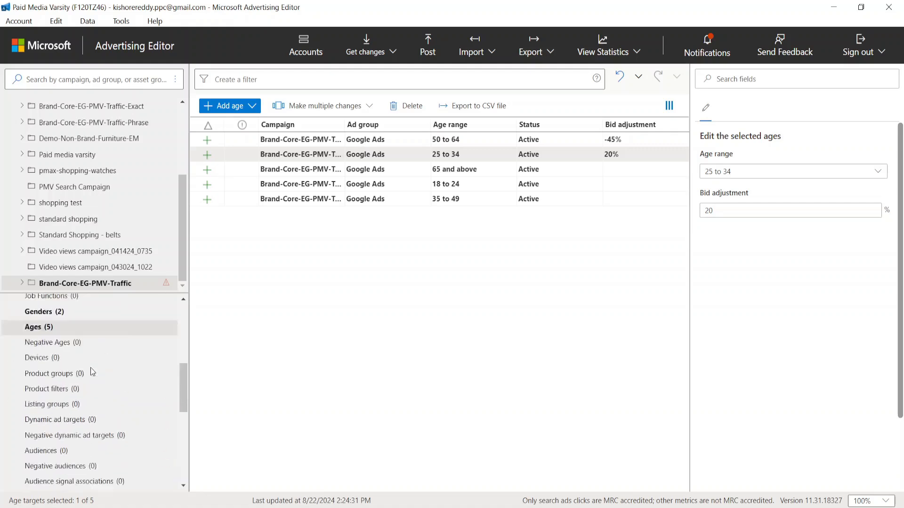
scroll(91, 368, "up", 3)
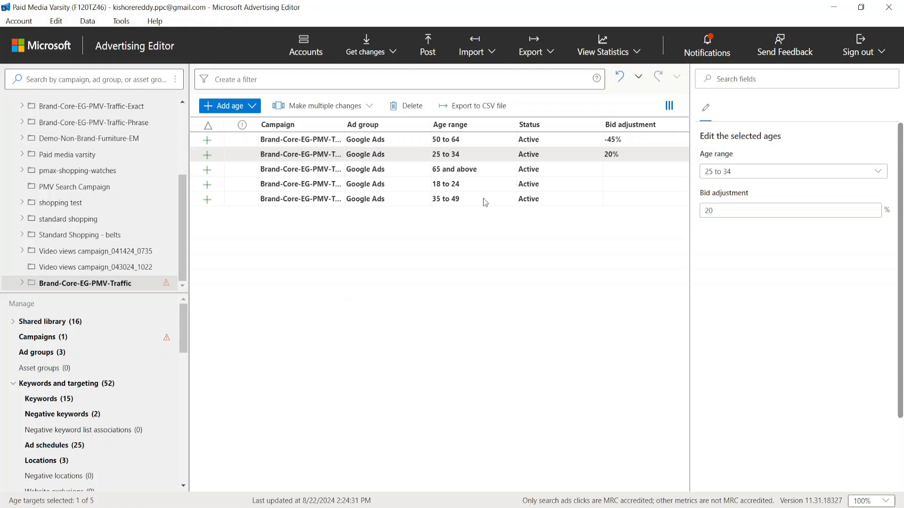
left_click(547, 53)
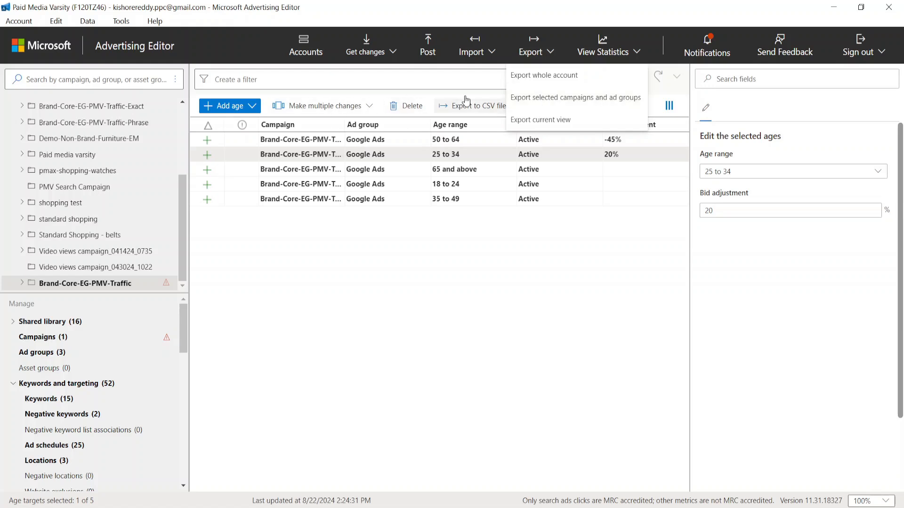
left_click(500, 45)
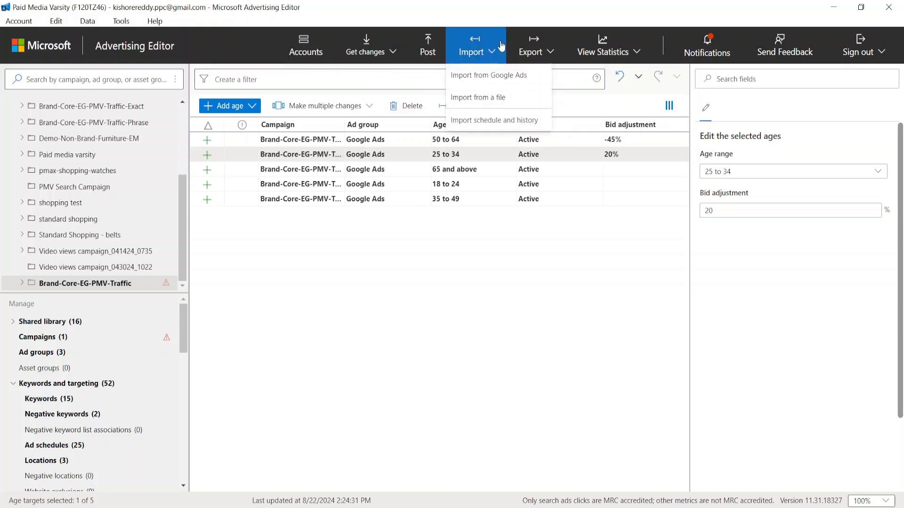
left_click(489, 98)
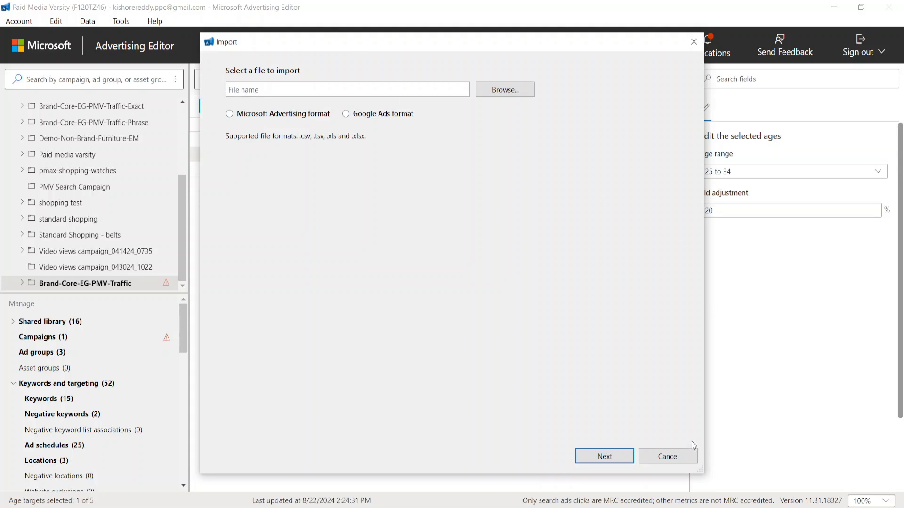
left_click(668, 457)
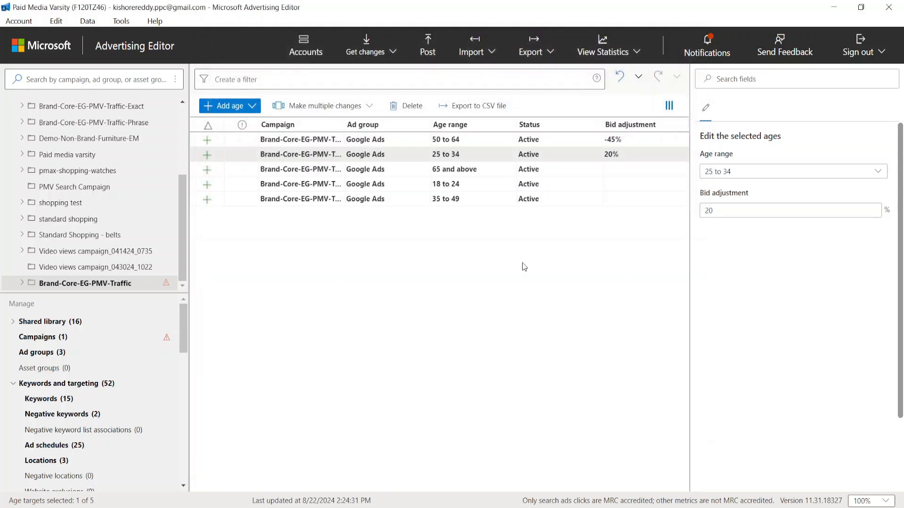